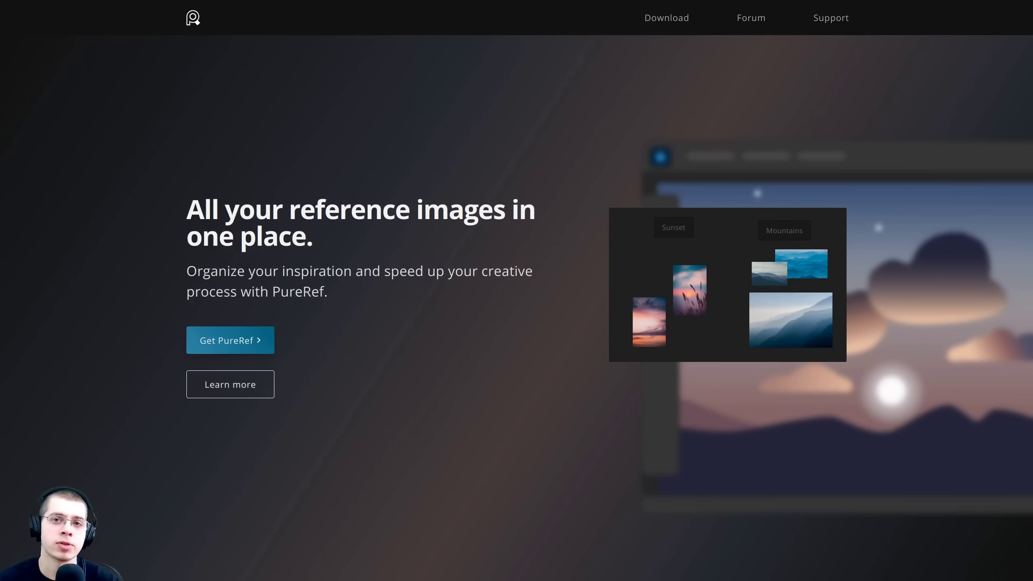
Look through the PureRef home page, reading its introduction and the feature sections on importing images and keeping references at hand.
scroll(931, 252, down, 2)
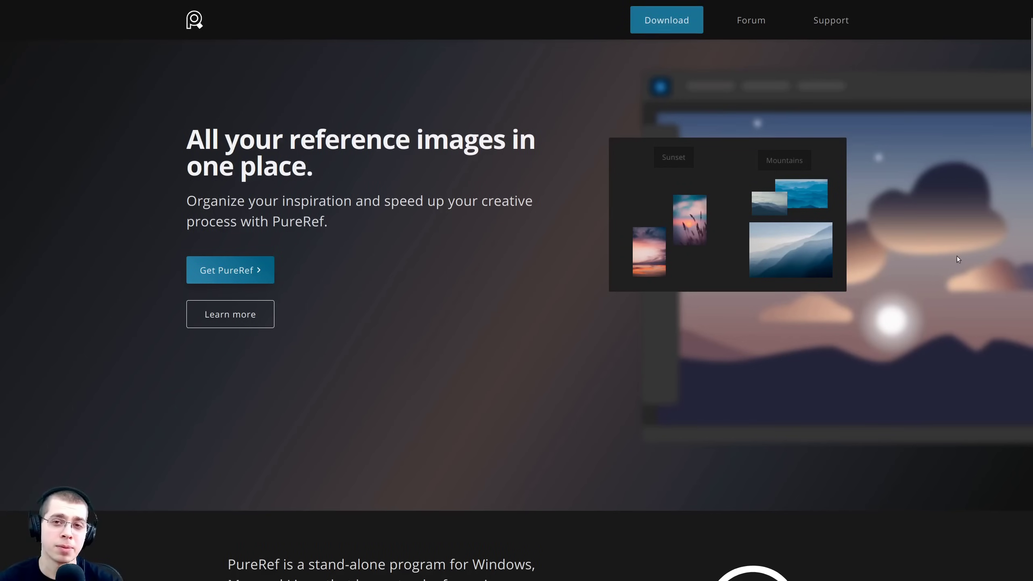
scroll(959, 257, down, 3)
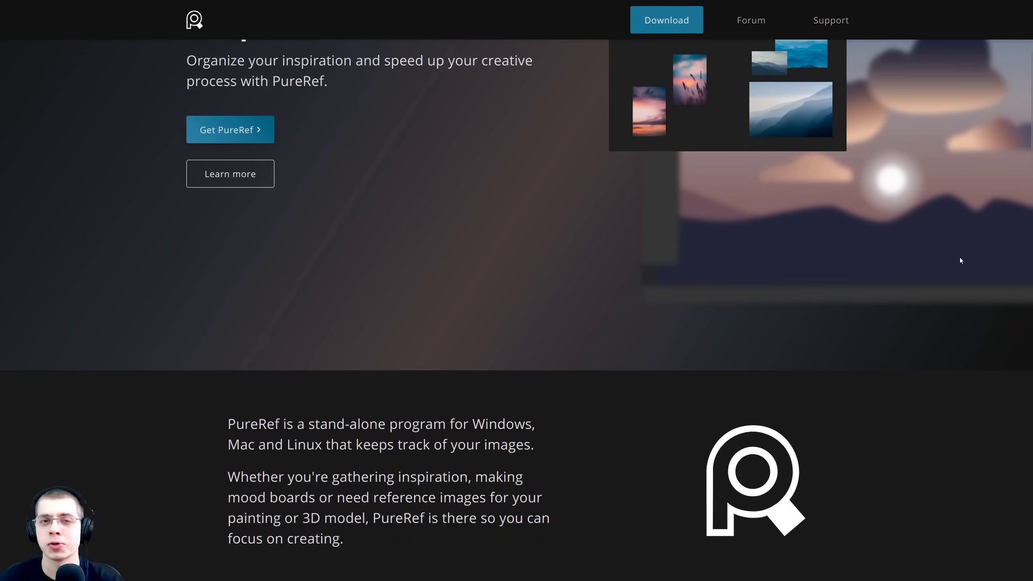
scroll(961, 260, down, 2)
scroll(961, 261, down, 2)
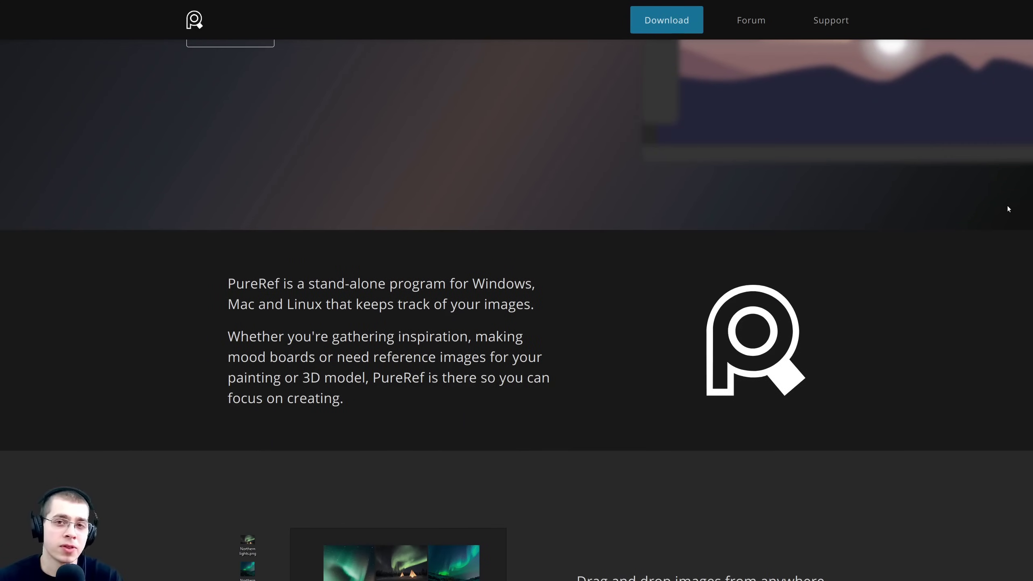
scroll(1008, 208, down, 2)
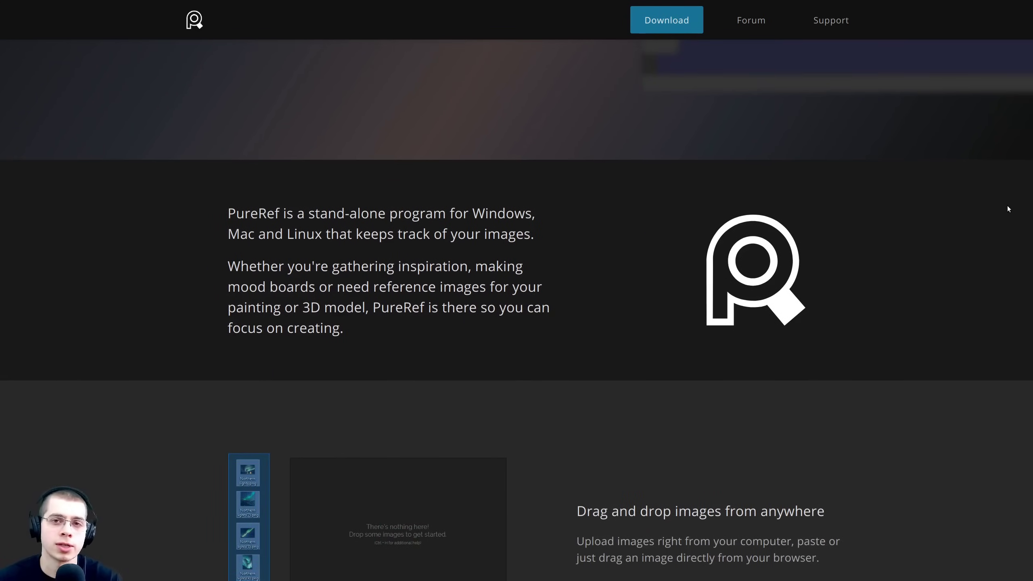
scroll(1004, 211, down, 2)
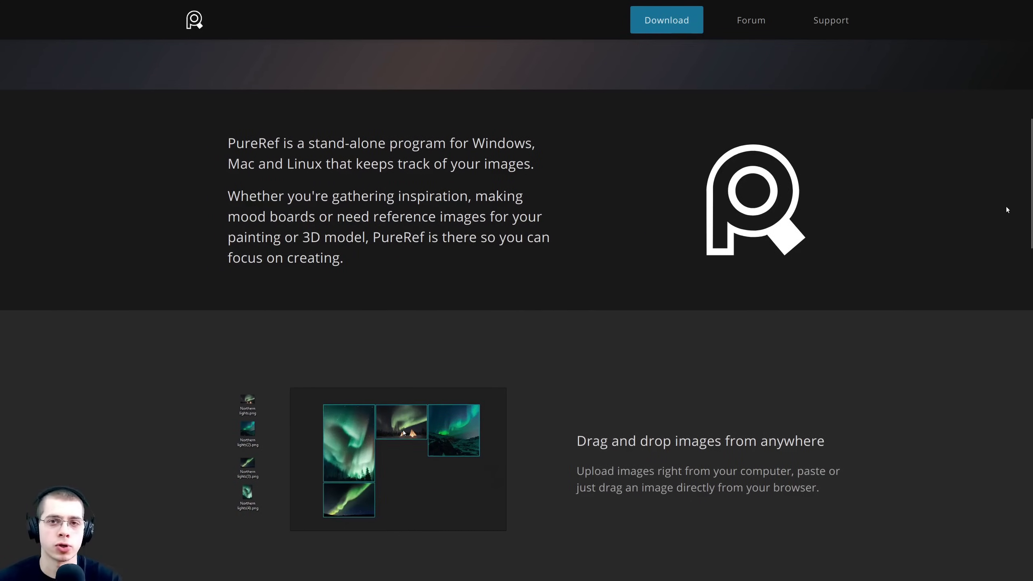
scroll(514, 284, down, 1)
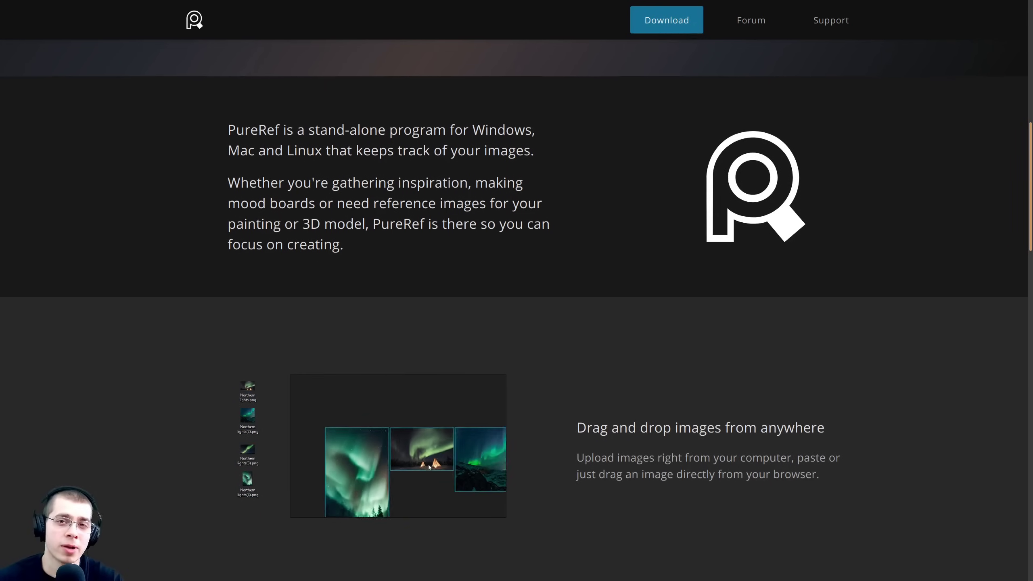
scroll(1031, 154, down, 2)
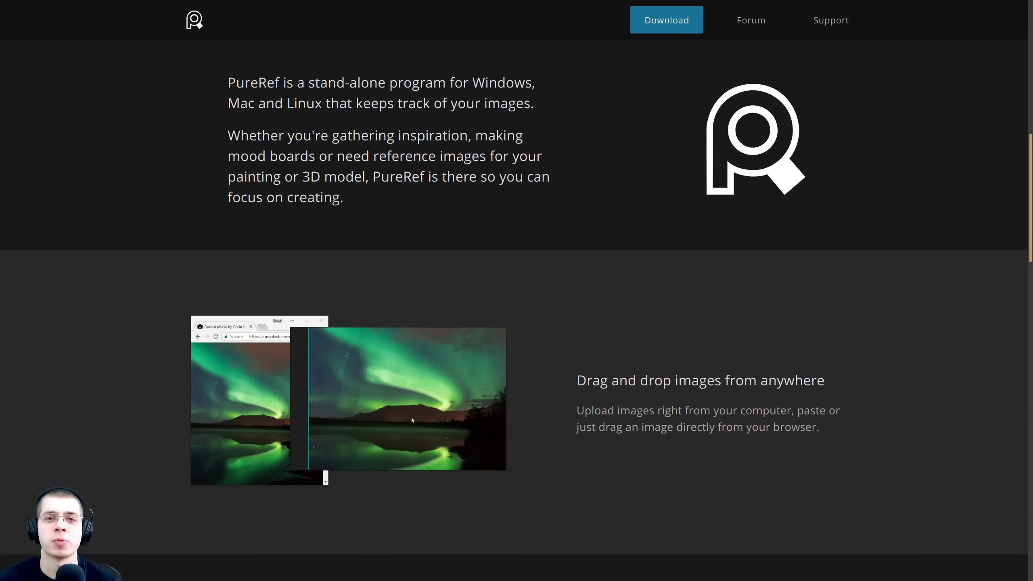
scroll(1031, 154, down, 2)
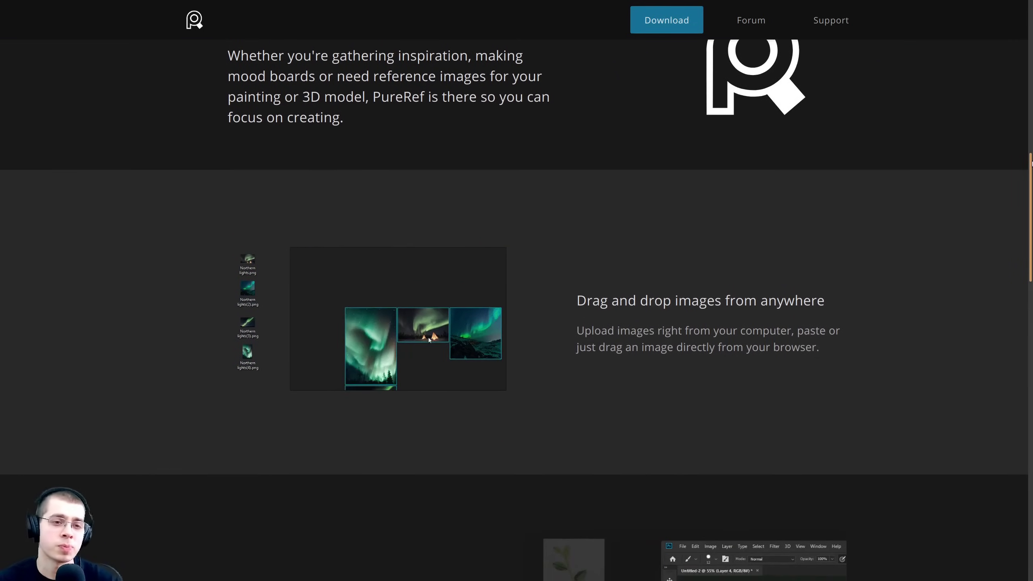
scroll(1031, 154, down, 1)
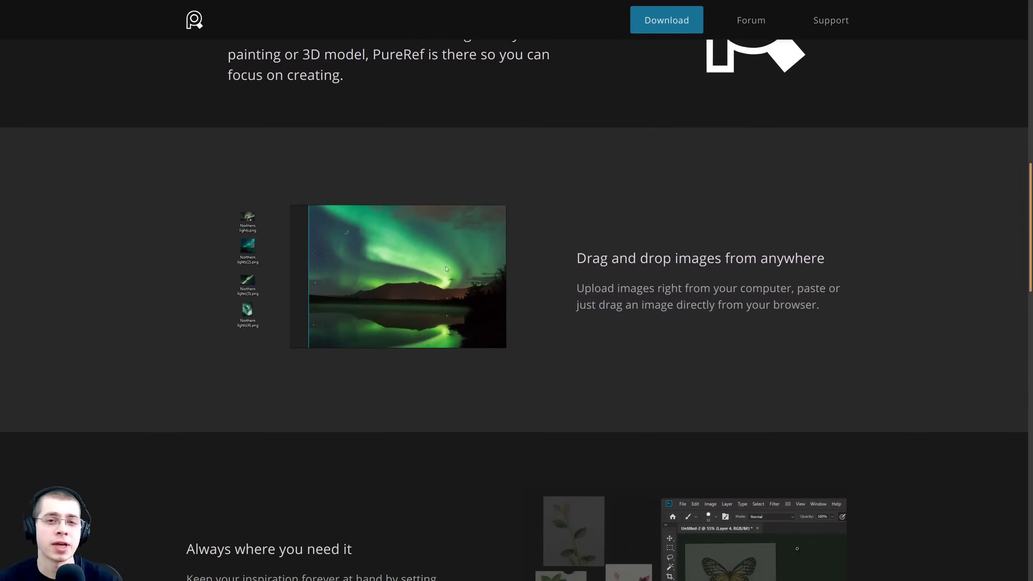
scroll(1031, 154, down, 2)
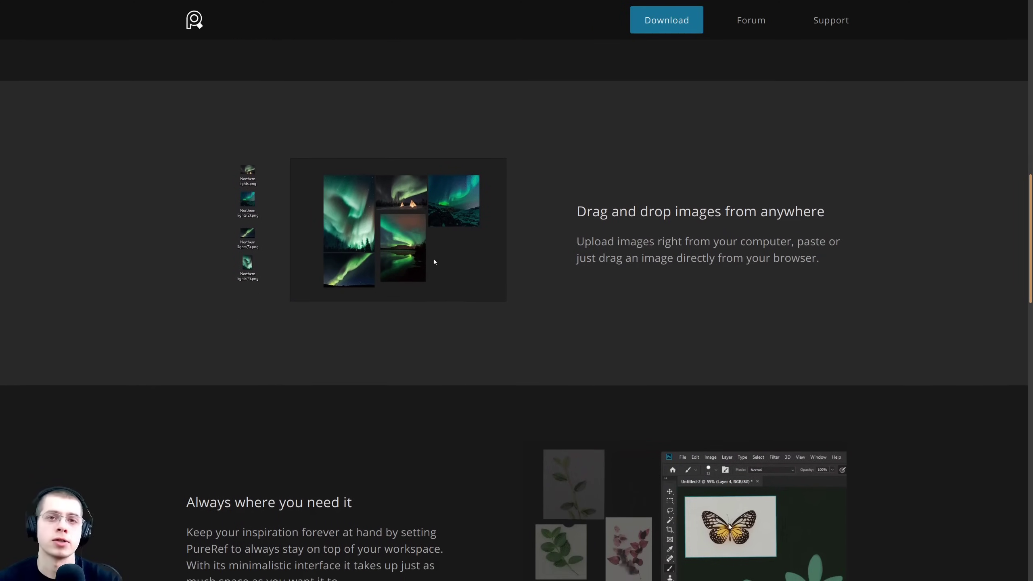
scroll(1032, 154, down, 2)
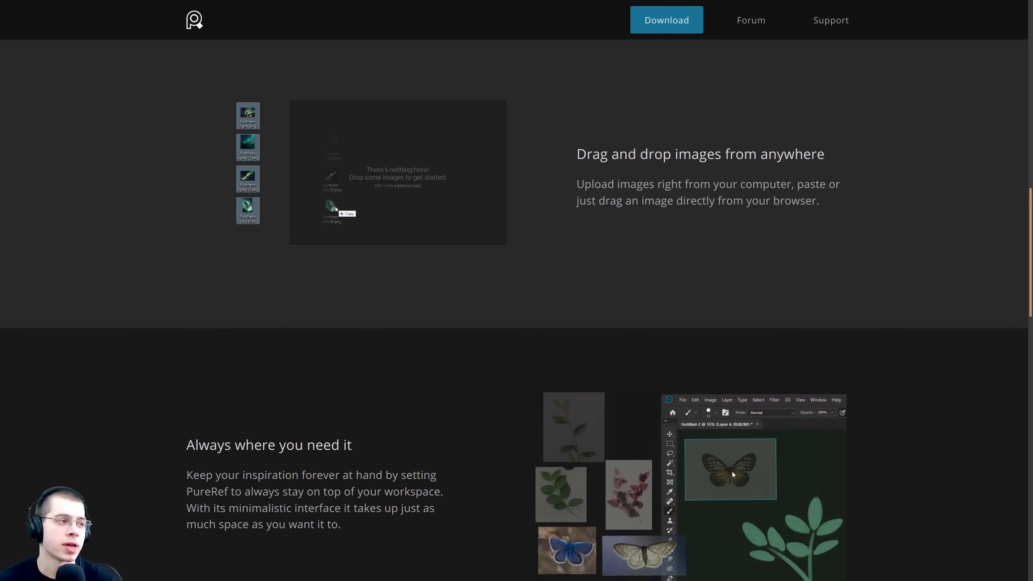
scroll(514, 320, down, 4)
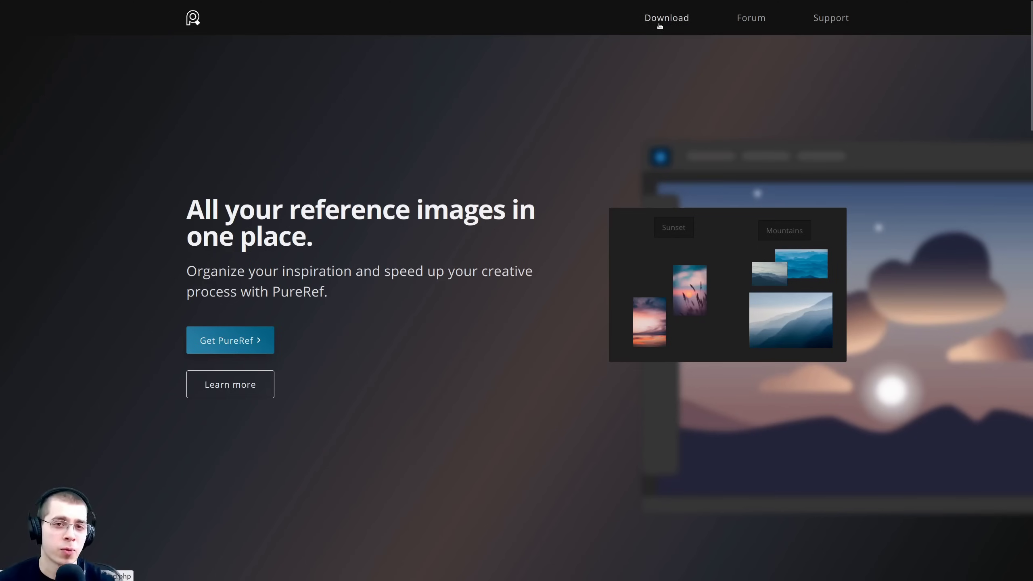
Open the PureRef download page and set a custom contribution of $0 for the Linux .deb package.
click(660, 20)
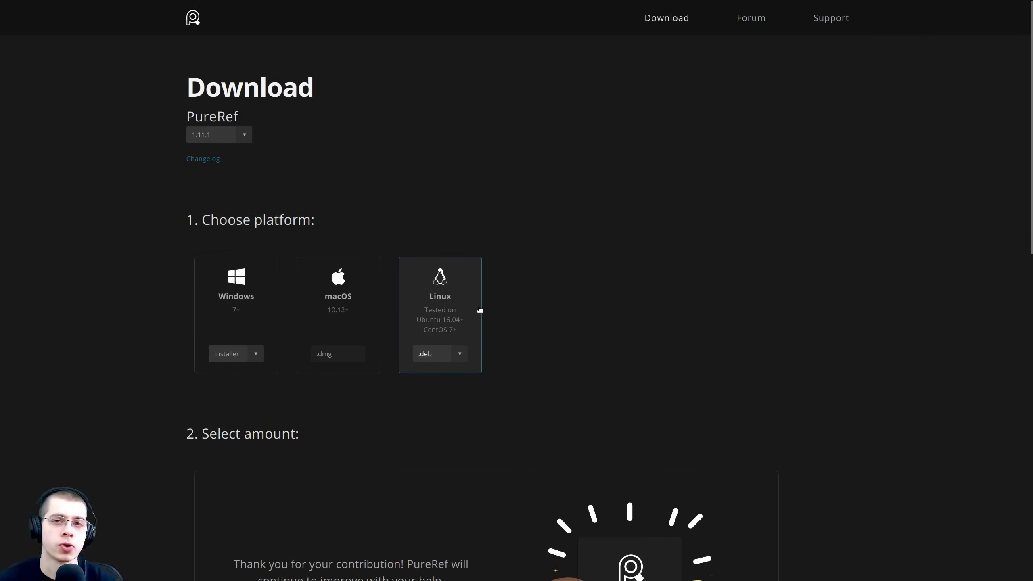
scroll(465, 300, down, 9)
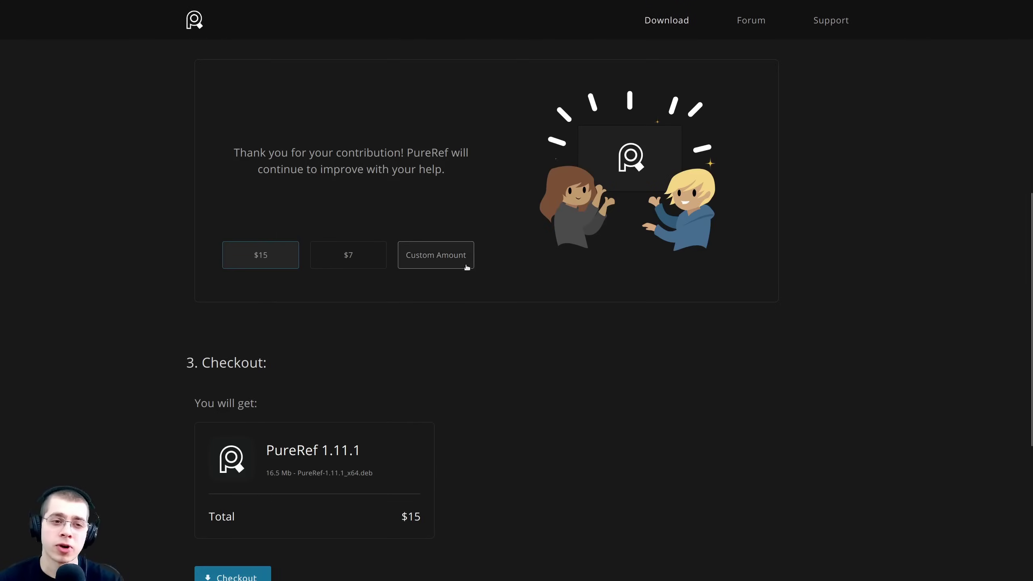
click(432, 259)
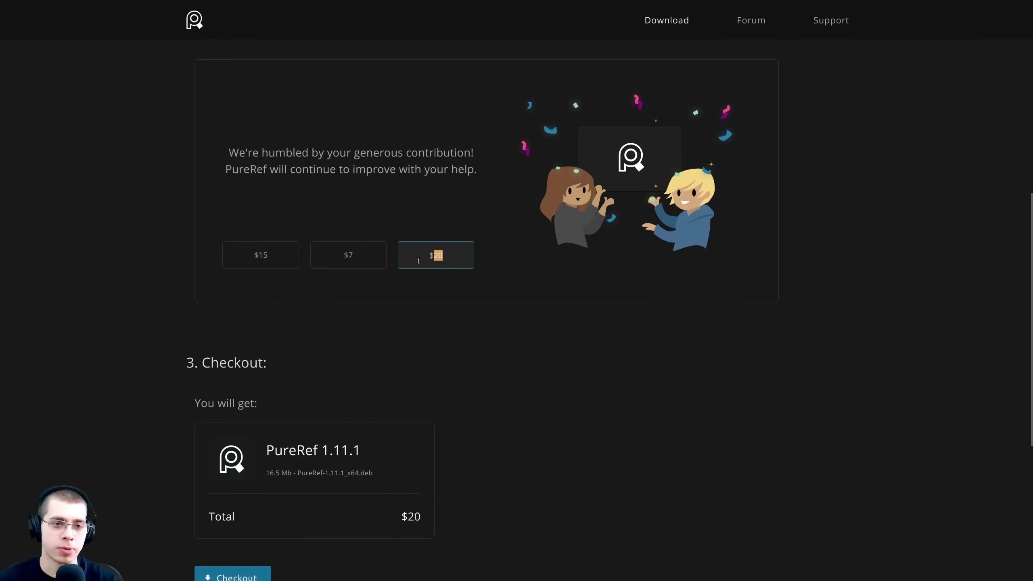
text(0)
scroll(431, 291, down, 3)
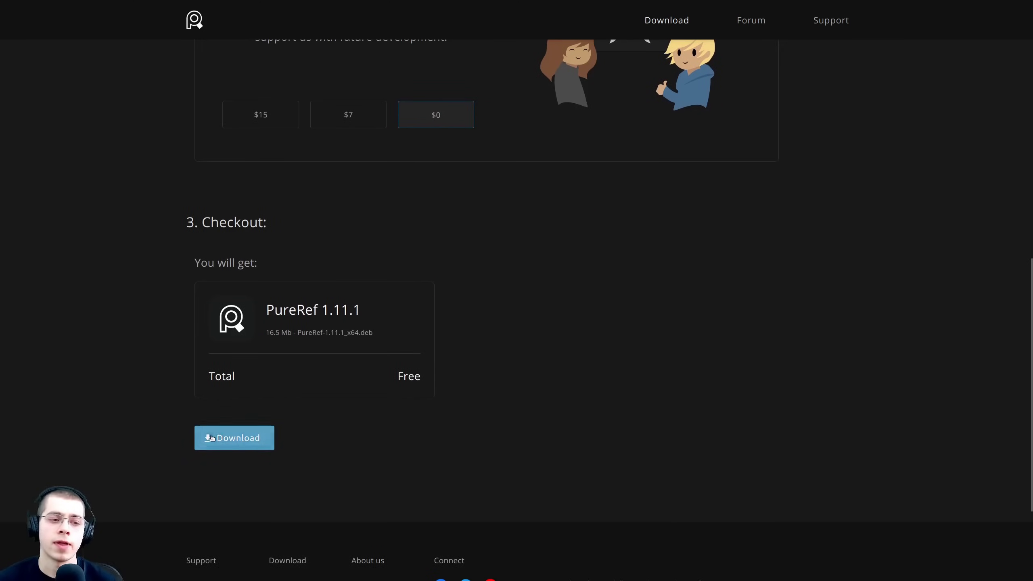
scroll(466, 422, up, 2)
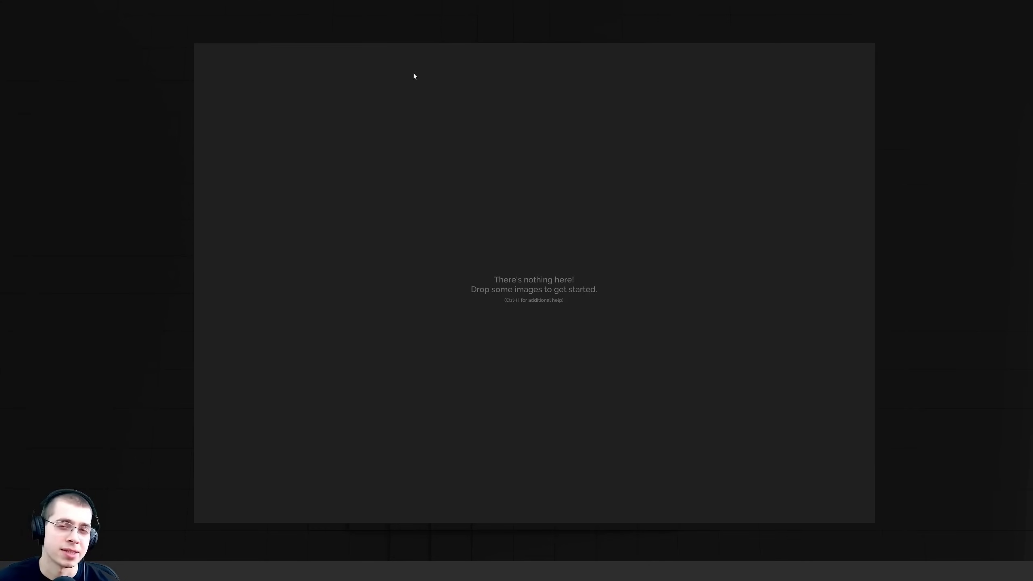
Switch to PureRef, move its empty window around the desktop, and toggle full-screen mode on and off.
drag(353, 91, 309, 92)
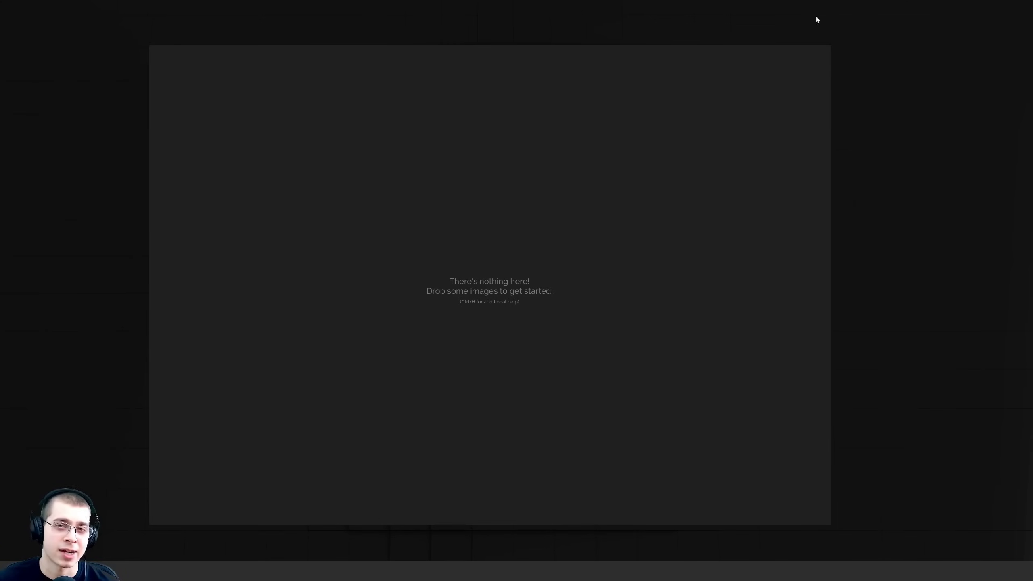
mouse_move(373, 103)
mouse_down()
mouse_move(426, 98)
mouse_move(382, 108)
mouse_up()
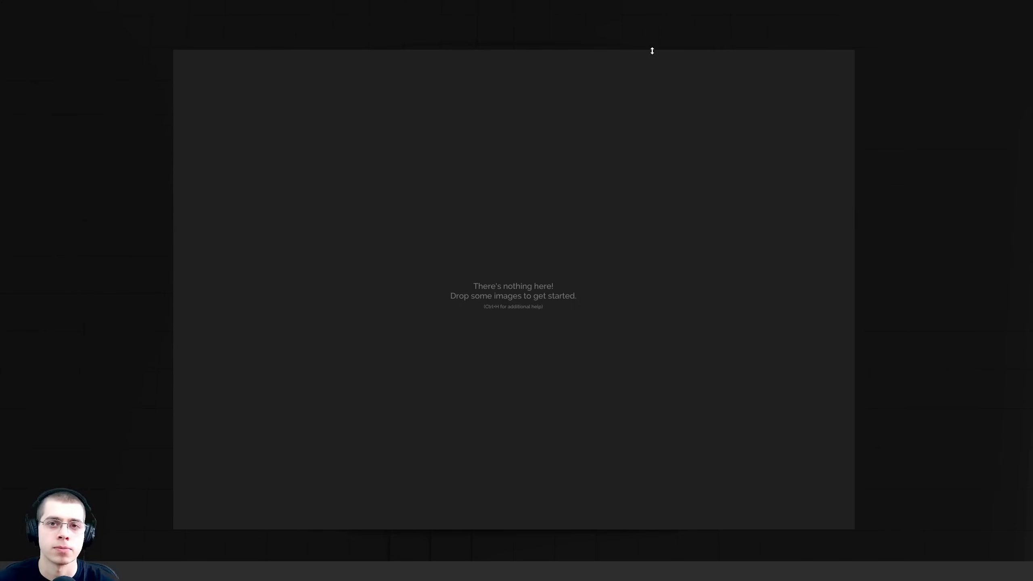
drag(484, 199, 577, 215)
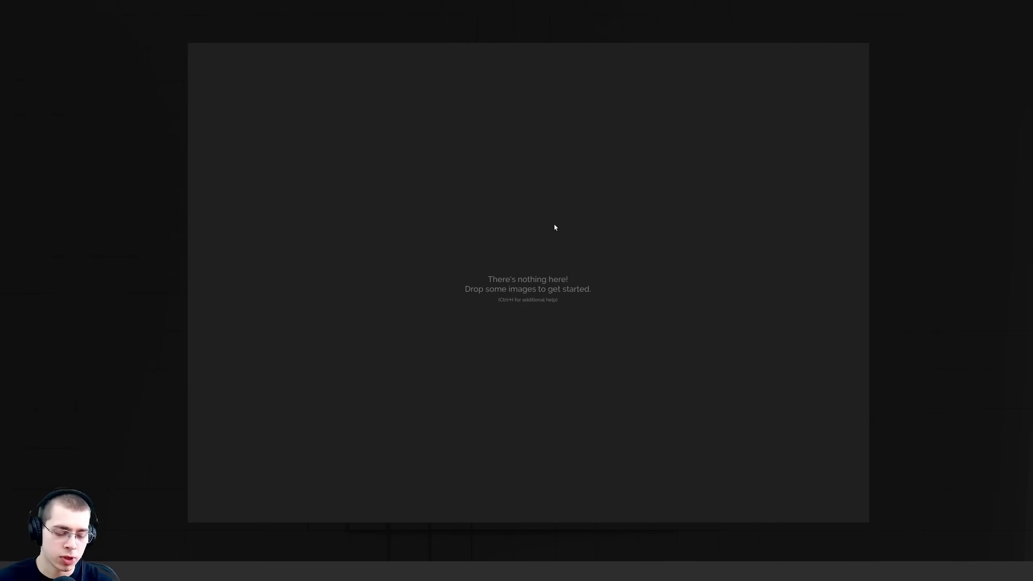
key(ctrl+f)
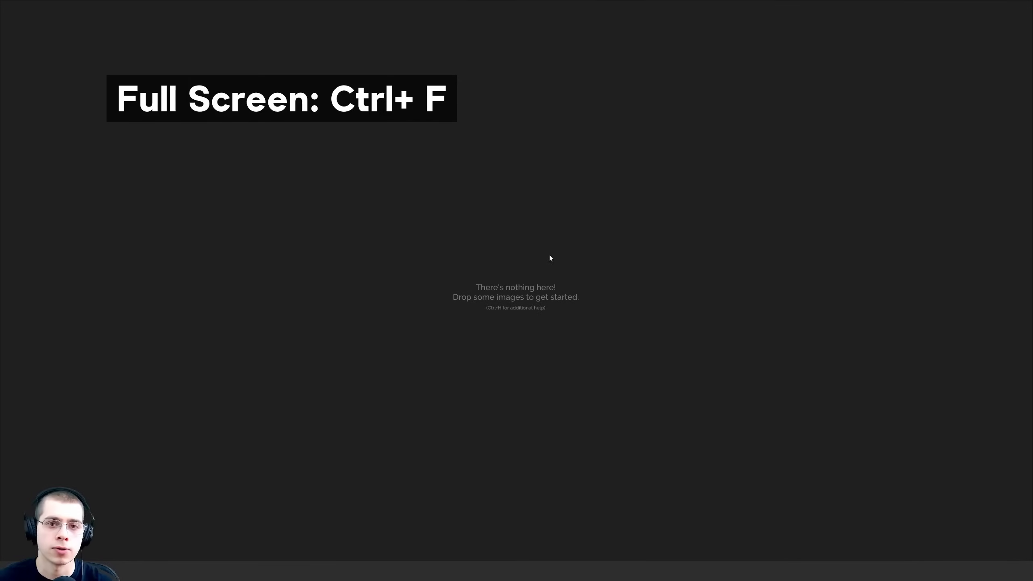
key(ctrl+f)
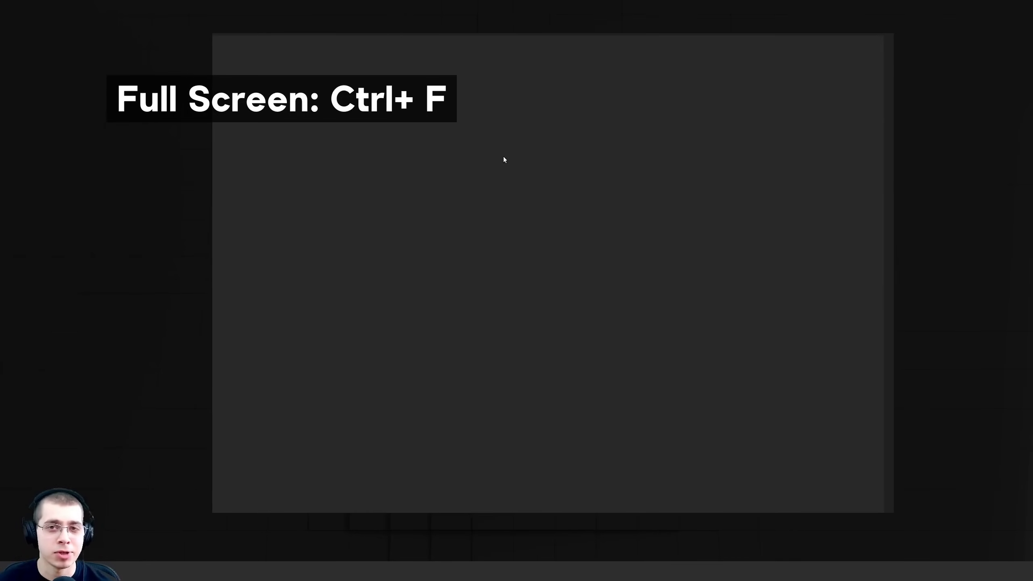
View the Load options available for bringing scenes and images onto the empty canvas.
right_click(511, 149)
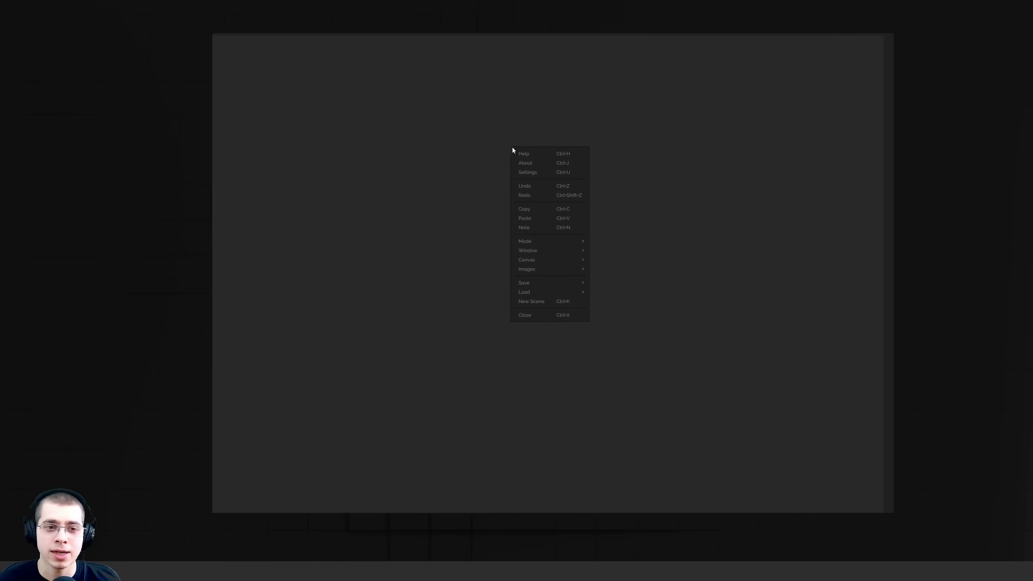
mouse_move(539, 290)
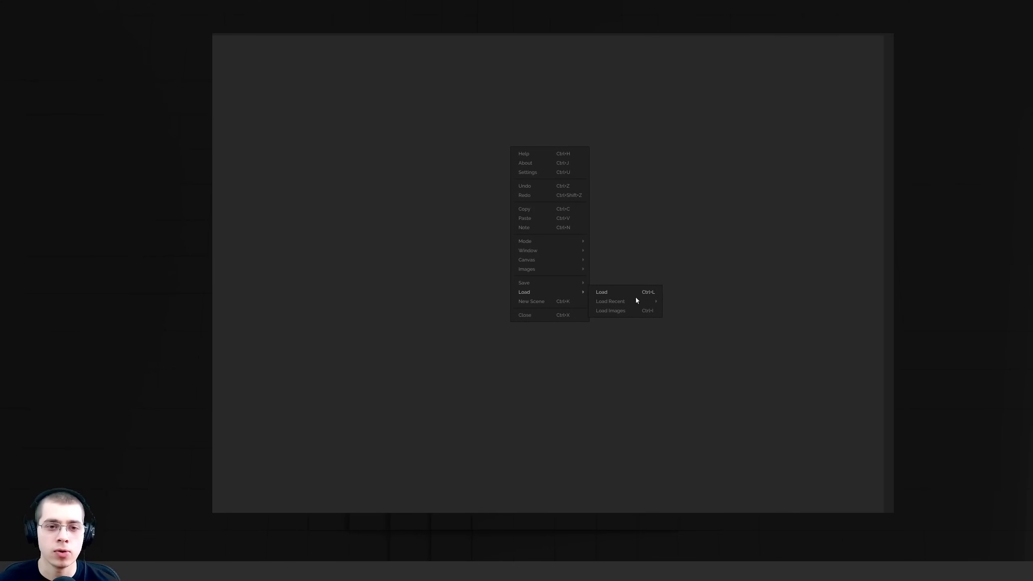
click(792, 207)
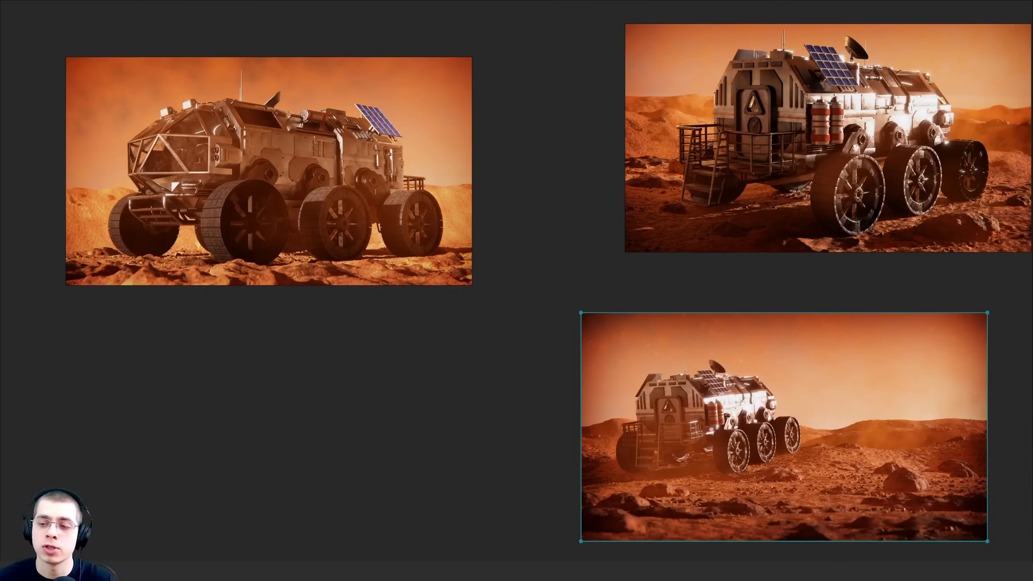
Add the dark-background rover image to the canvas and place it below the first Mars rover picture.
click(498, 394)
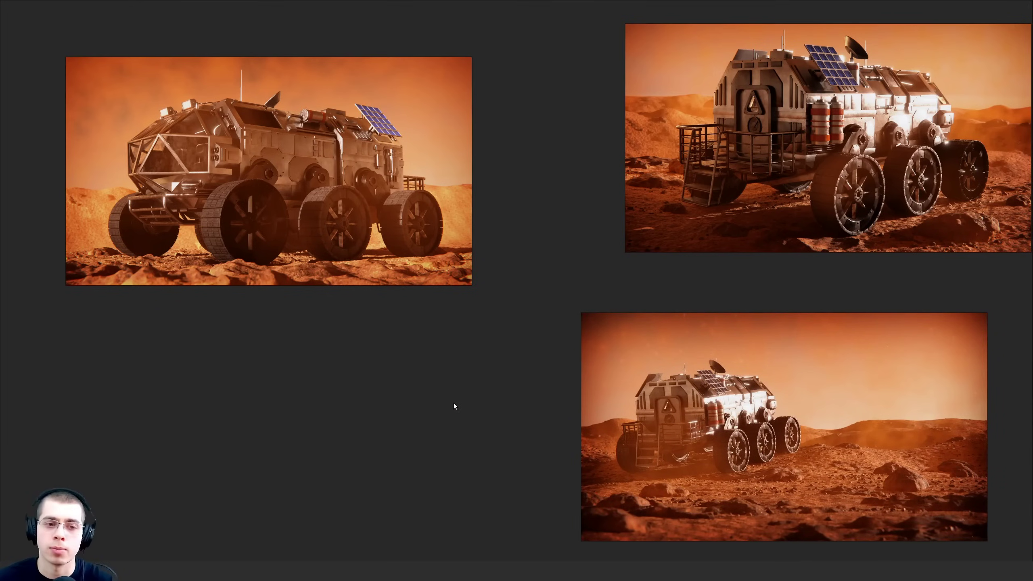
key(ctrl+v)
drag(455, 406, 266, 443)
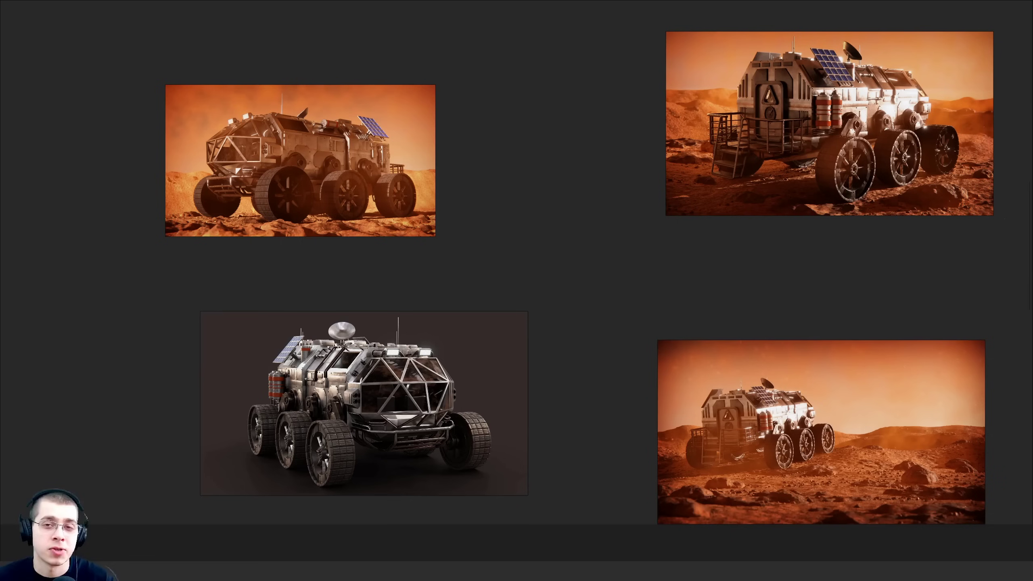
Add the blue-and-white robot image between the two upper rover pictures and move the dark-background rover farther toward the canvas's lower left.
drag(976, 230, 468, 90)
drag(579, 141, 667, 244)
click(334, 417)
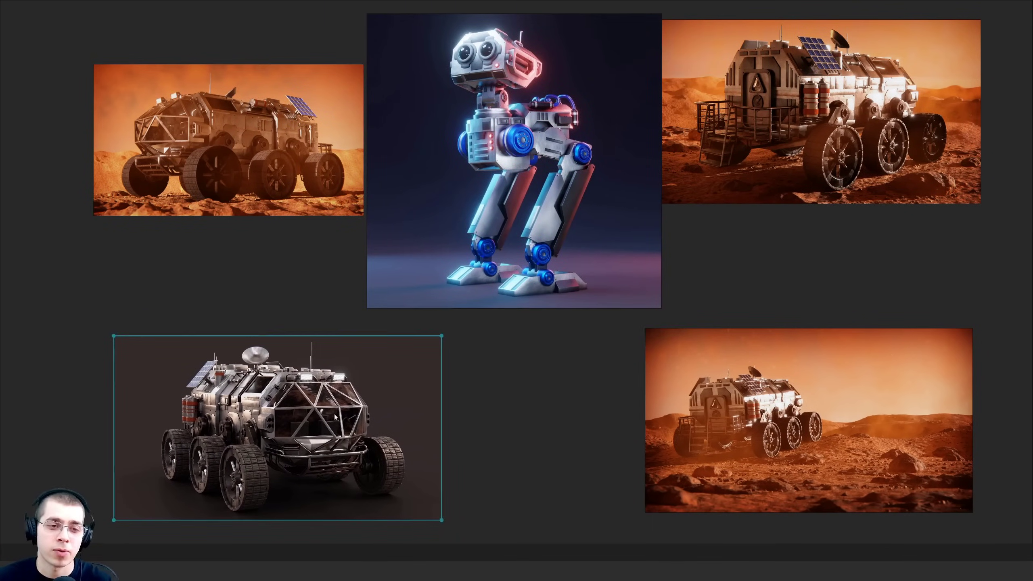
drag(334, 417, 286, 437)
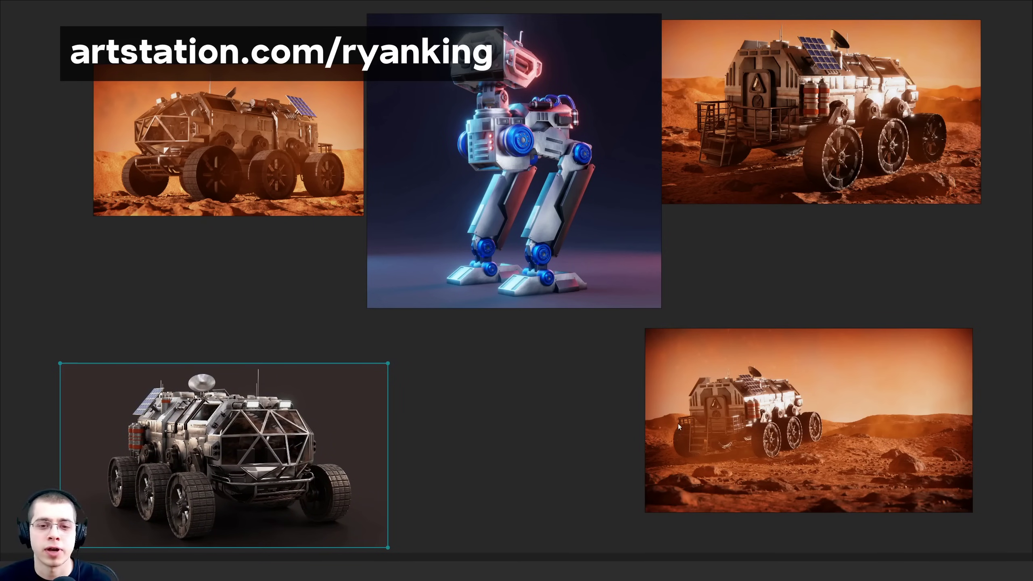
drag(678, 426, 683, 429)
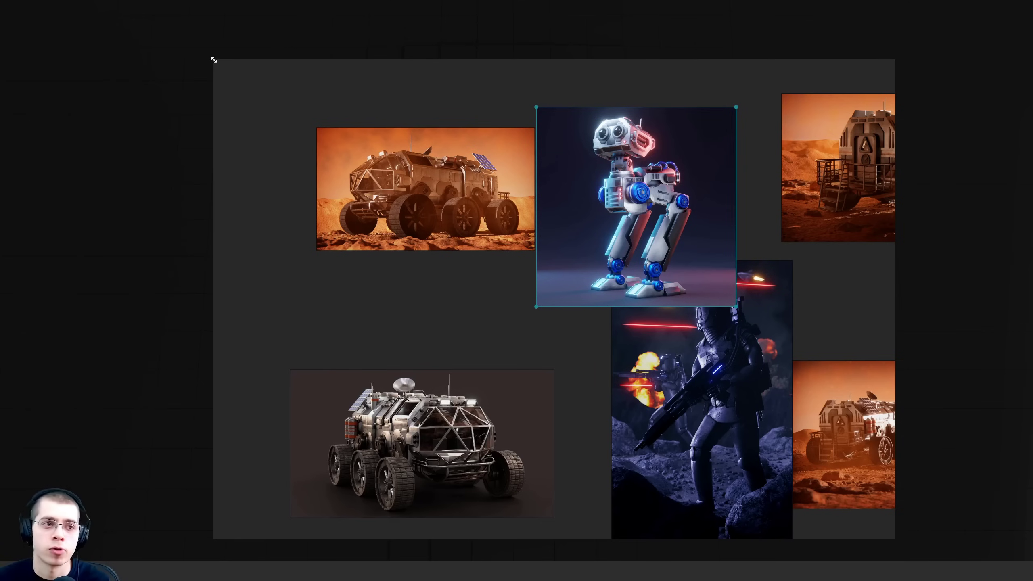
Resize the reference board window to about half the desktop width and move it to the right side of the desktop.
drag(213, 61, 44, 19)
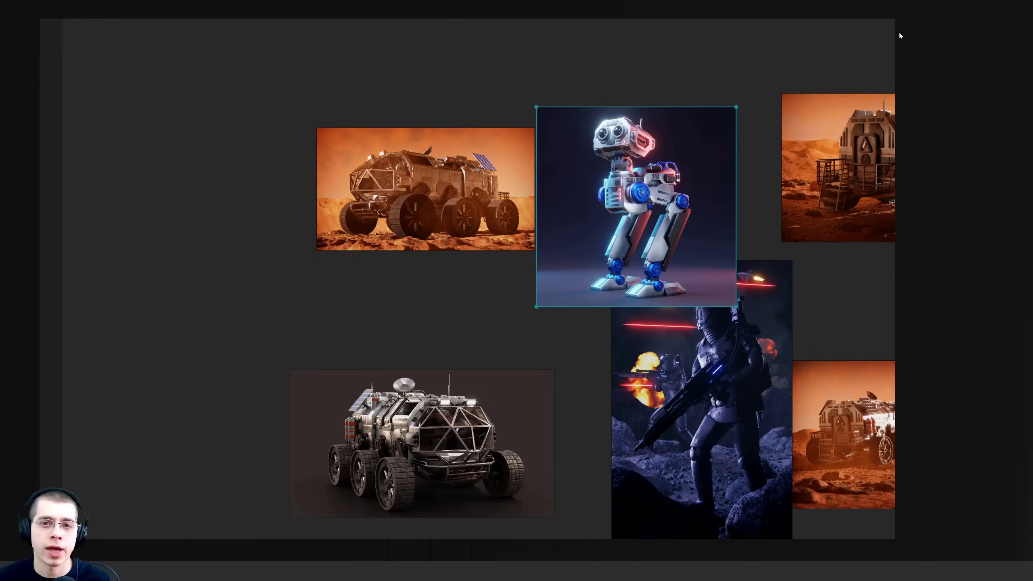
drag(894, 24, 573, 25)
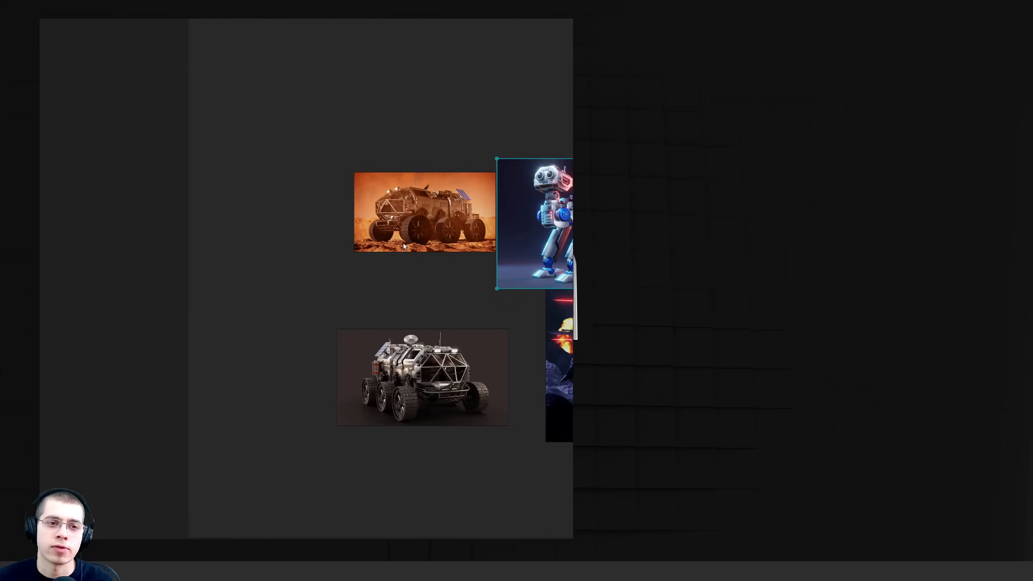
drag(484, 137, 902, 133)
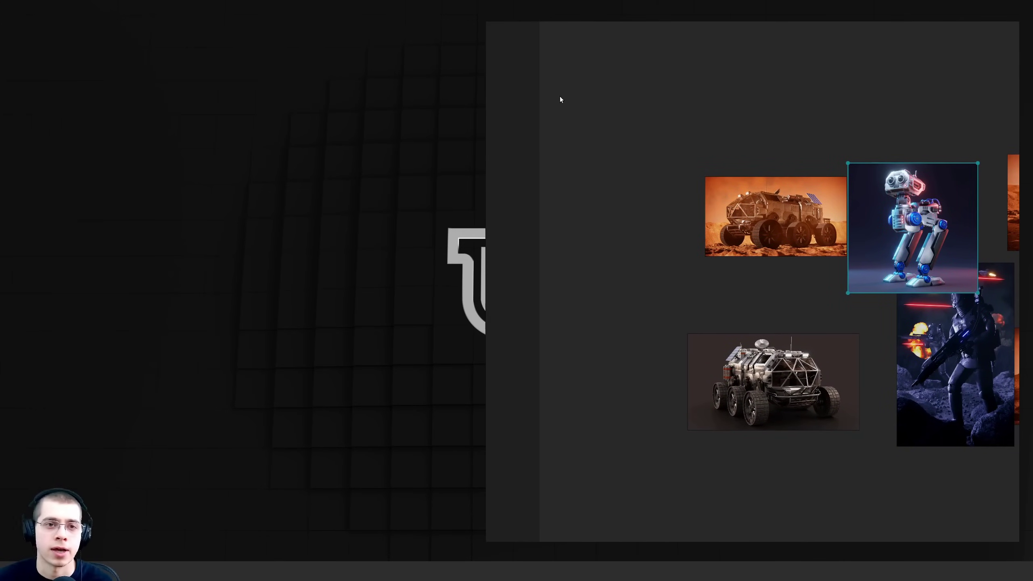
drag(549, 101, 557, 102)
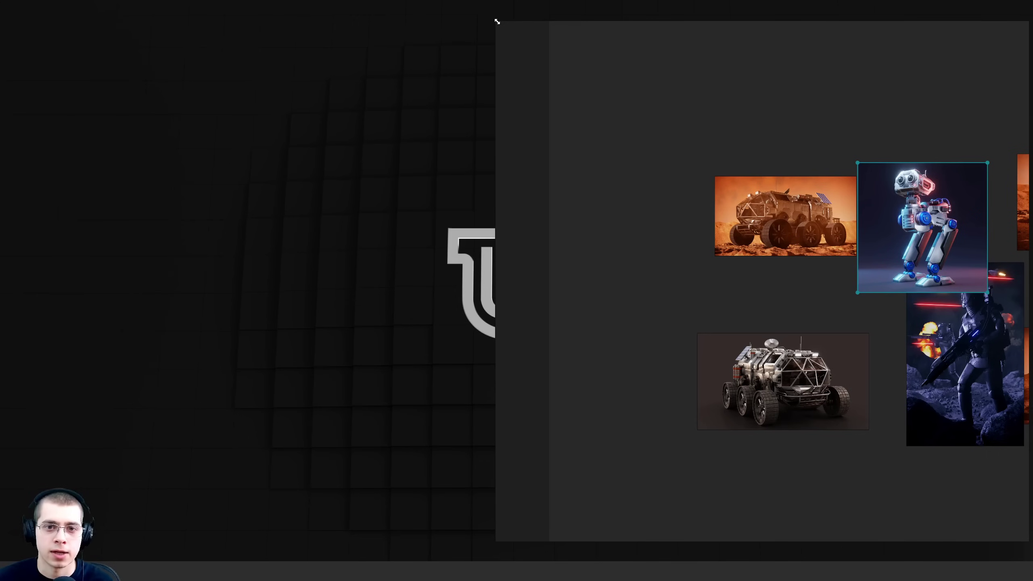
Narrow the reference board to about the right third of the desktop and dock the Blender window on the left half.
drag(497, 21, 722, 9)
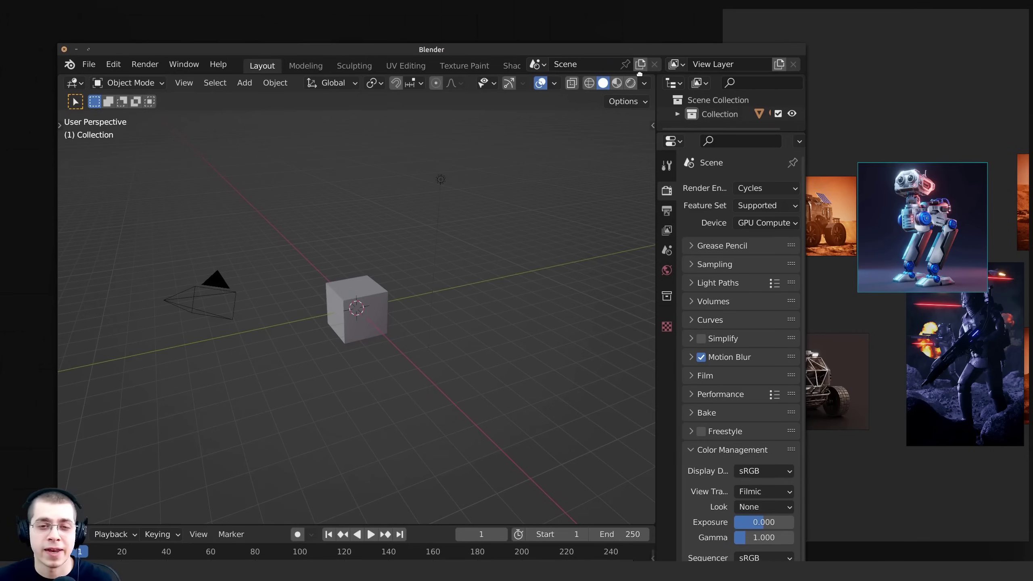
drag(640, 75, 0, 159)
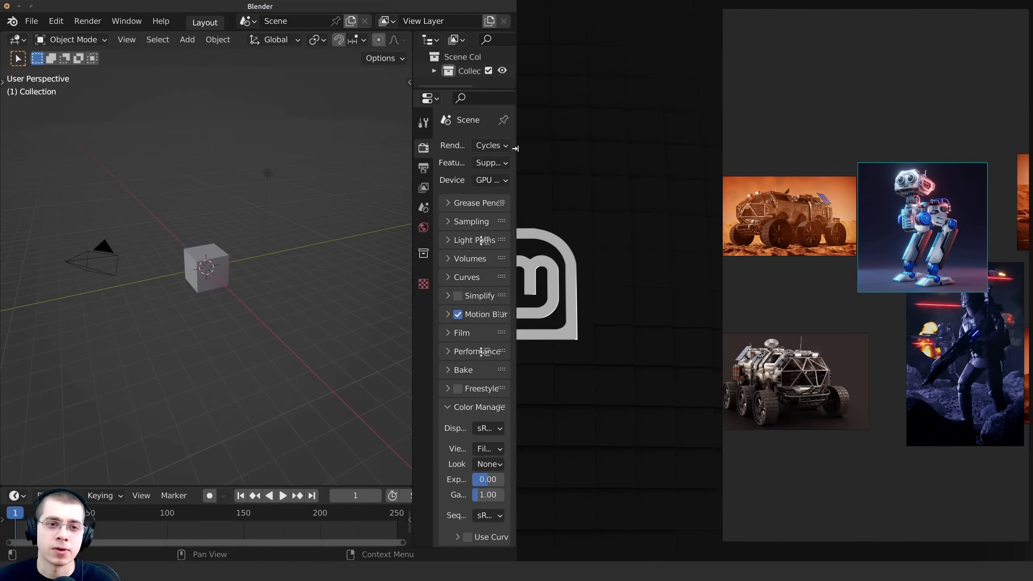
Widen the Blender window to about 70 percent of the desktop width so it meets the reference board's edge.
drag(514, 146, 723, 146)
mouse_move(731, 12)
mouse_down()
mouse_move(578, 16)
mouse_move(734, 19)
mouse_move(723, 13)
mouse_up()
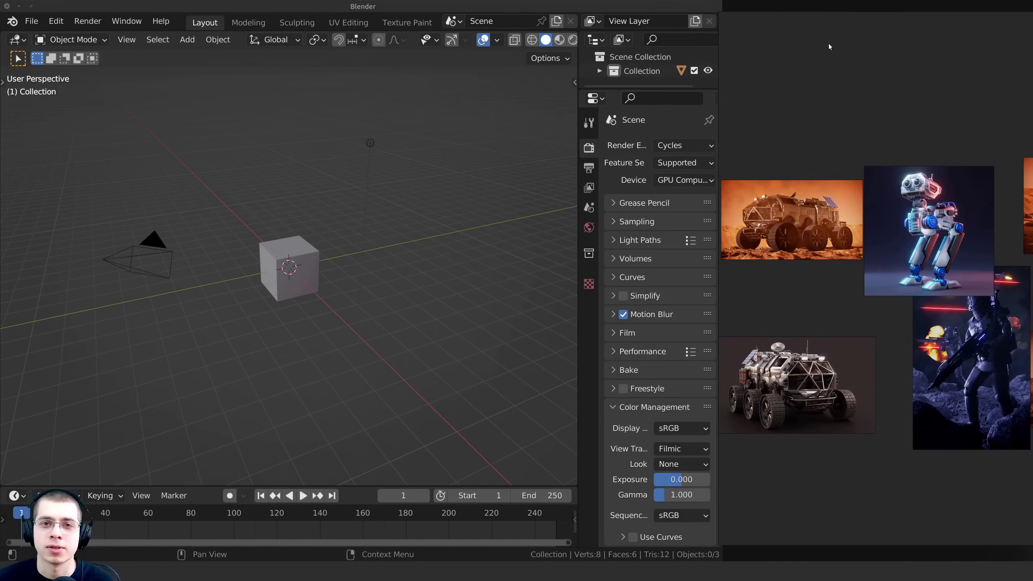
Move the reference board window over Blender and enlarge it until it fills the screen.
drag(830, 47, 296, 53)
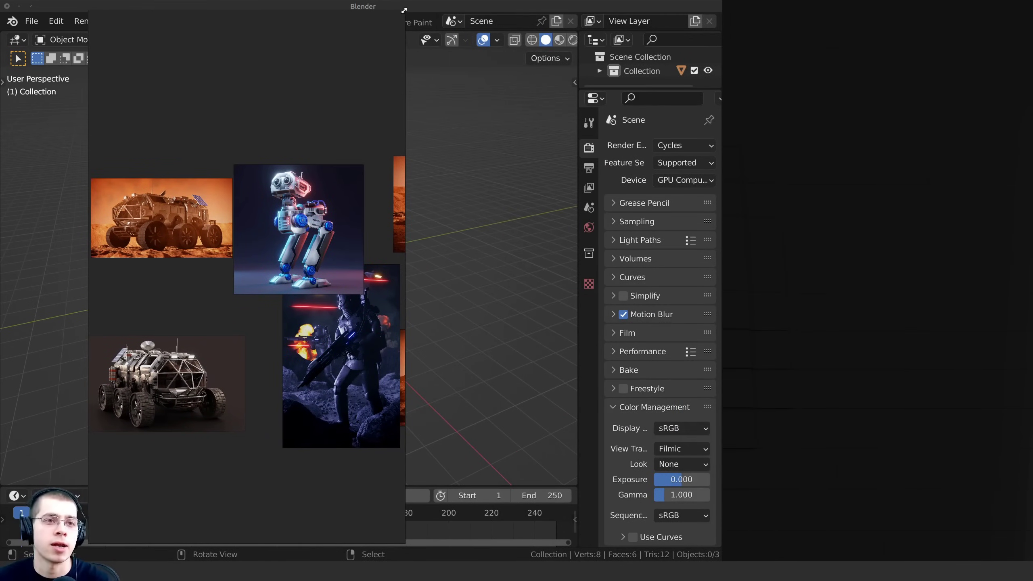
drag(404, 10, 1030, 79)
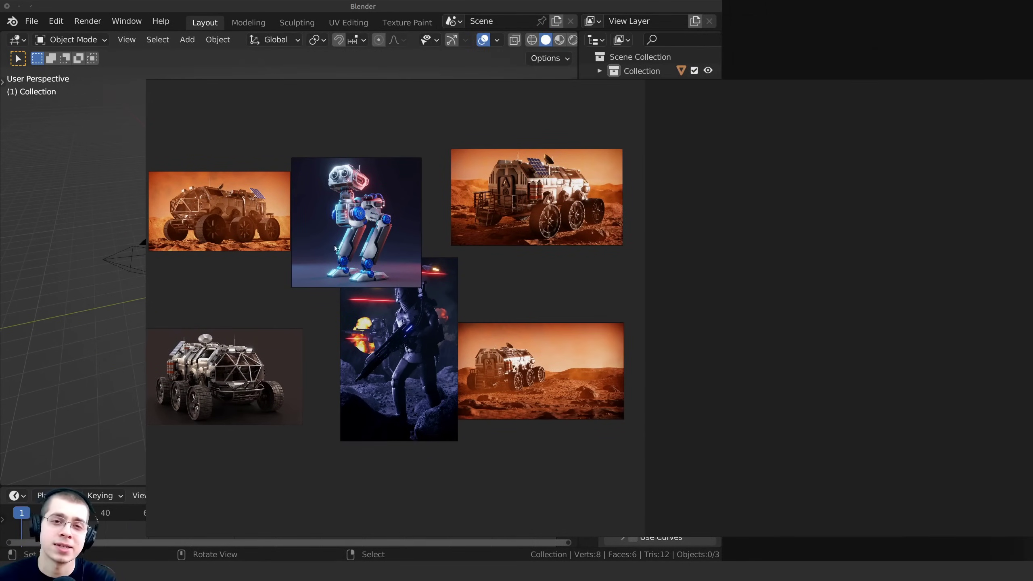
drag(645, 223, 675, 186)
drag(587, 174, 761, 253)
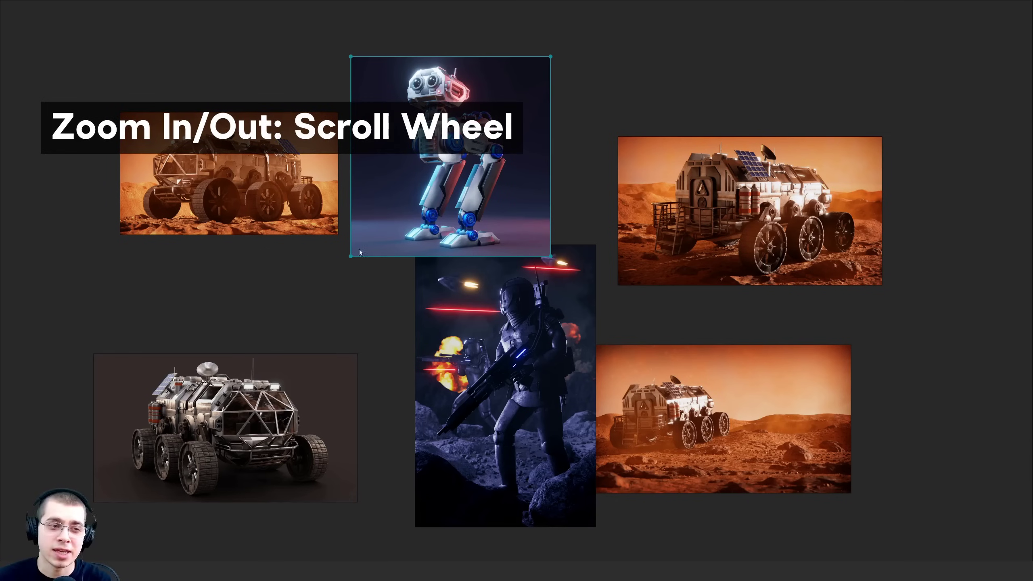
Examine the reference images up close and as a whole across the board.
scroll(724, 235, up, 3)
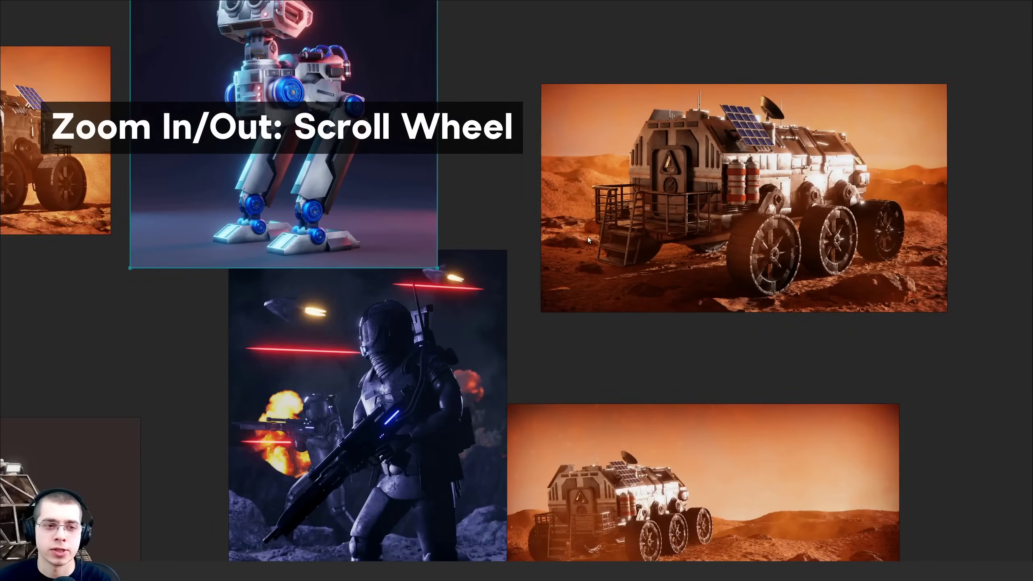
scroll(588, 236, down, 3)
scroll(223, 242, up, 2)
scroll(499, 233, up, 2)
scroll(495, 234, down, 4)
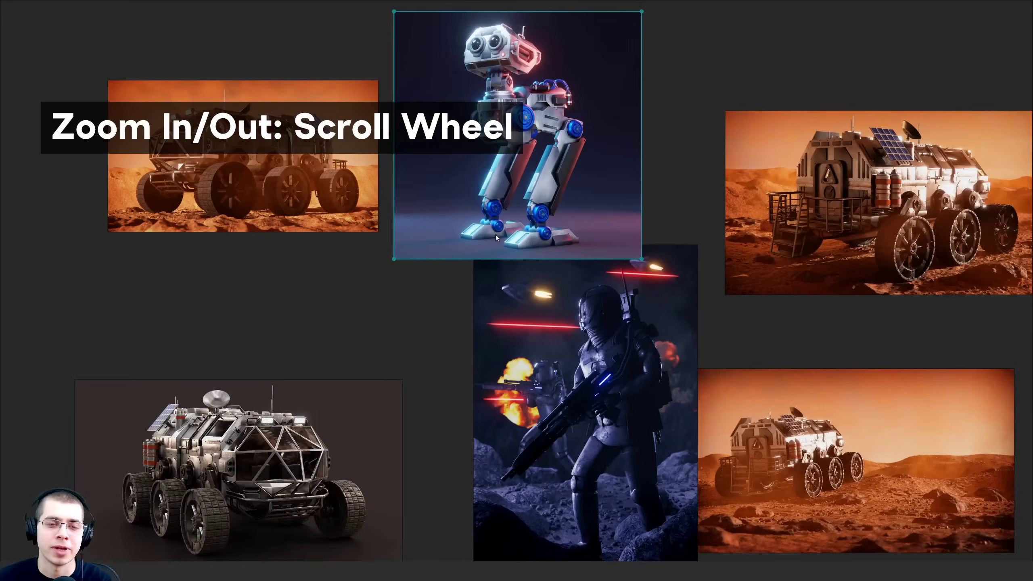
scroll(663, 97, up, 1)
scroll(704, 163, up, 1)
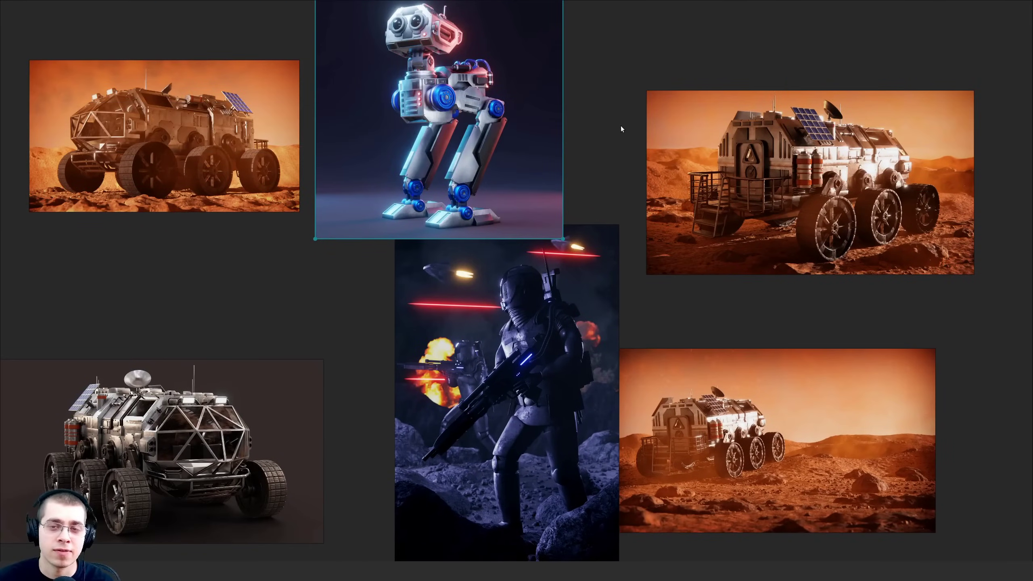
scroll(560, 111, up, 1)
drag(560, 111, 517, 287)
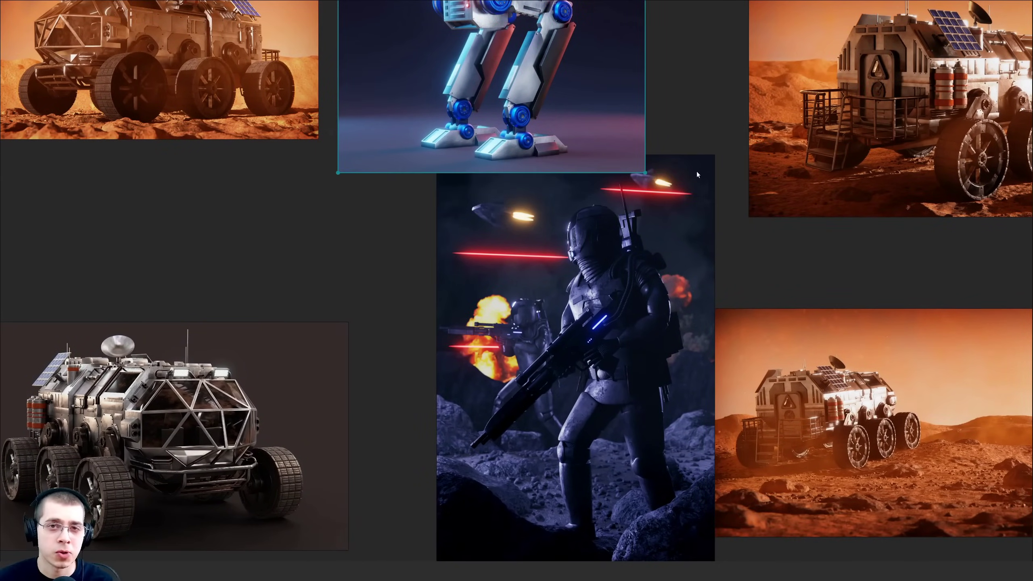
drag(674, 142, 659, 339)
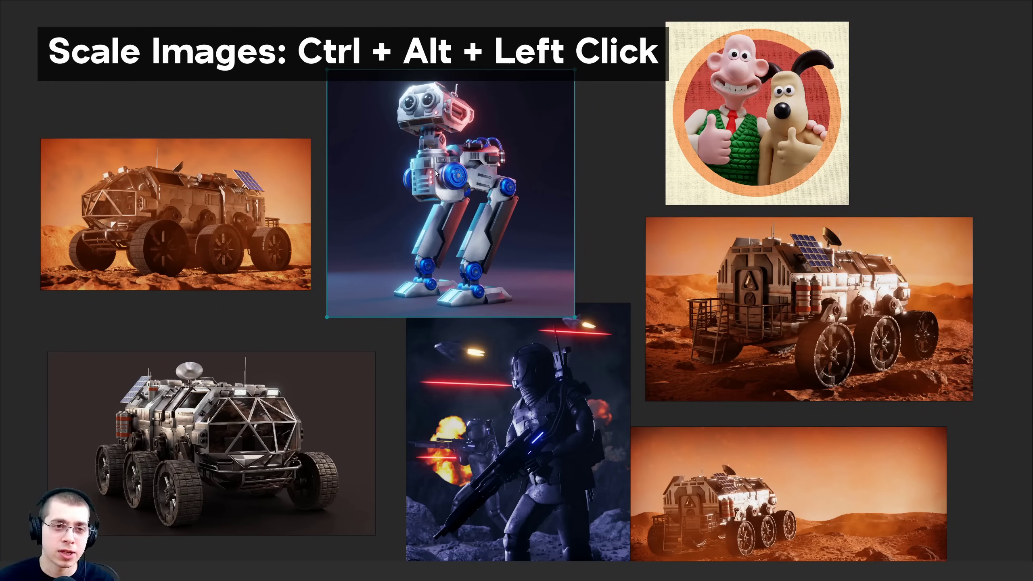
Enlarge the robot image by about a third, then place the soldier image over its lower half and adjust the soldier's size.
drag(479, 173, 524, 151)
drag(525, 447, 490, 247)
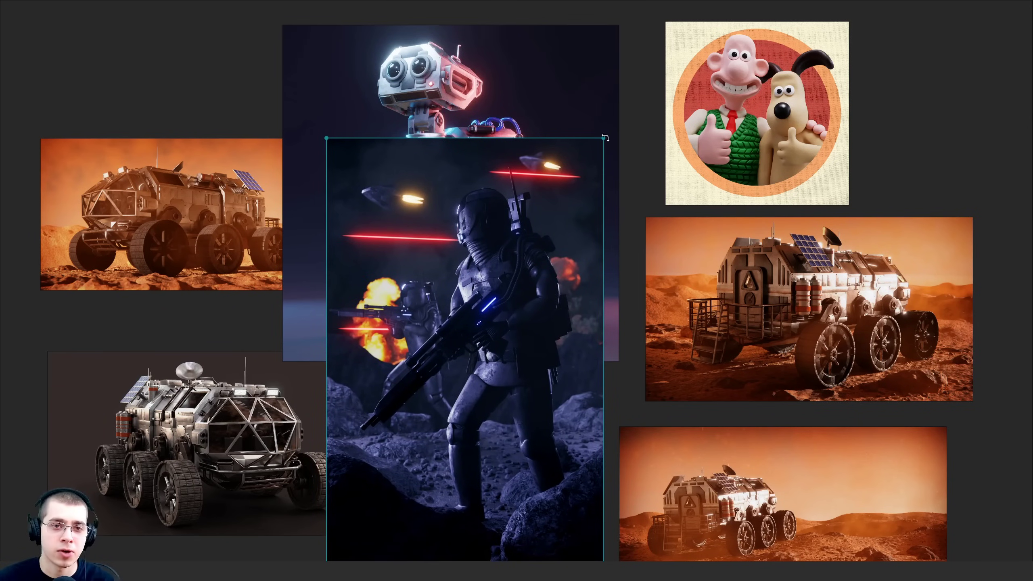
drag(602, 139, 512, 235)
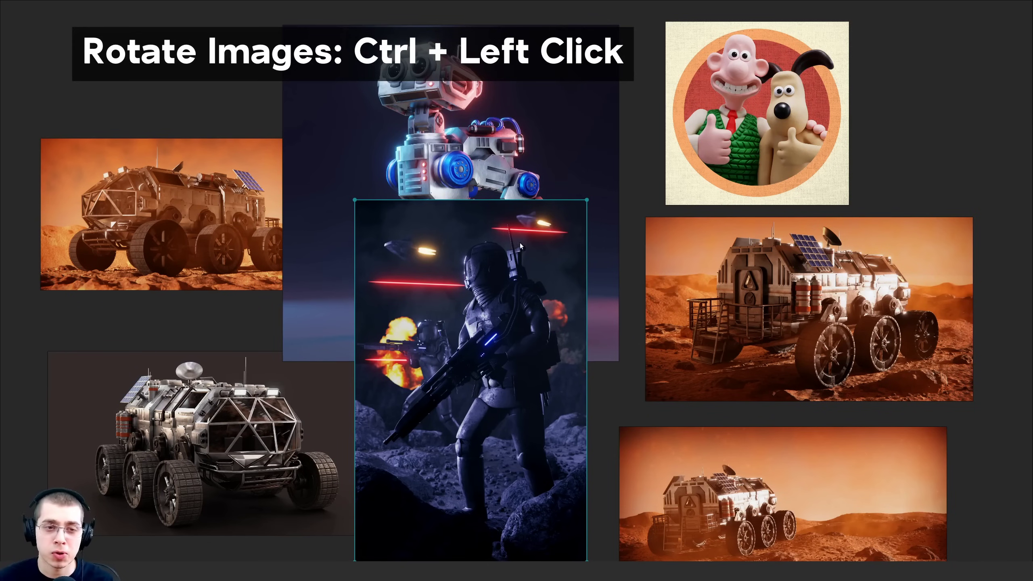
Tilt the soldier image slightly counterclockwise and move the Wallace and Gromit image down over the upper edge of the Mars rover picture below it.
drag(549, 240, 610, 141)
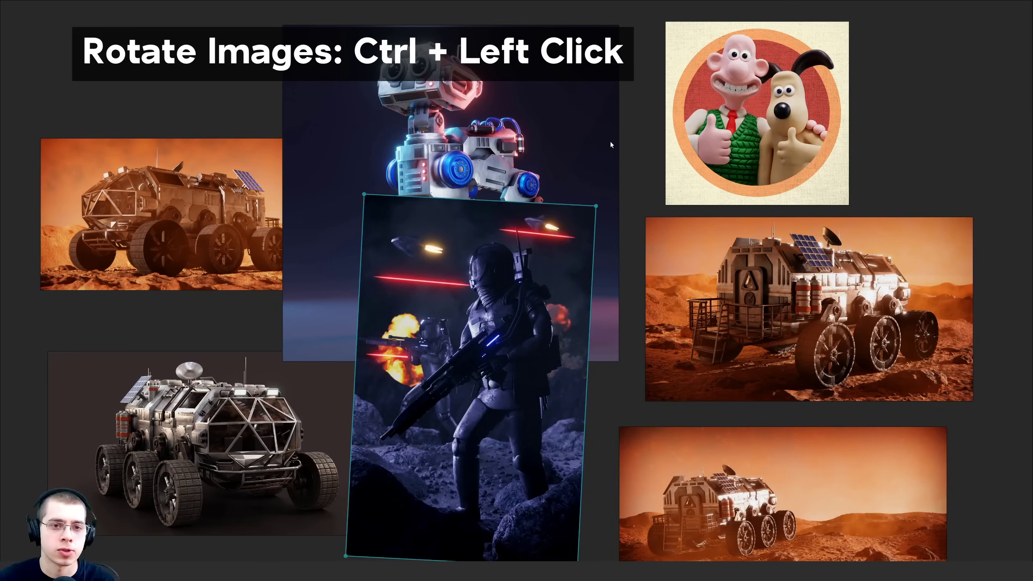
drag(359, 192, 332, 174)
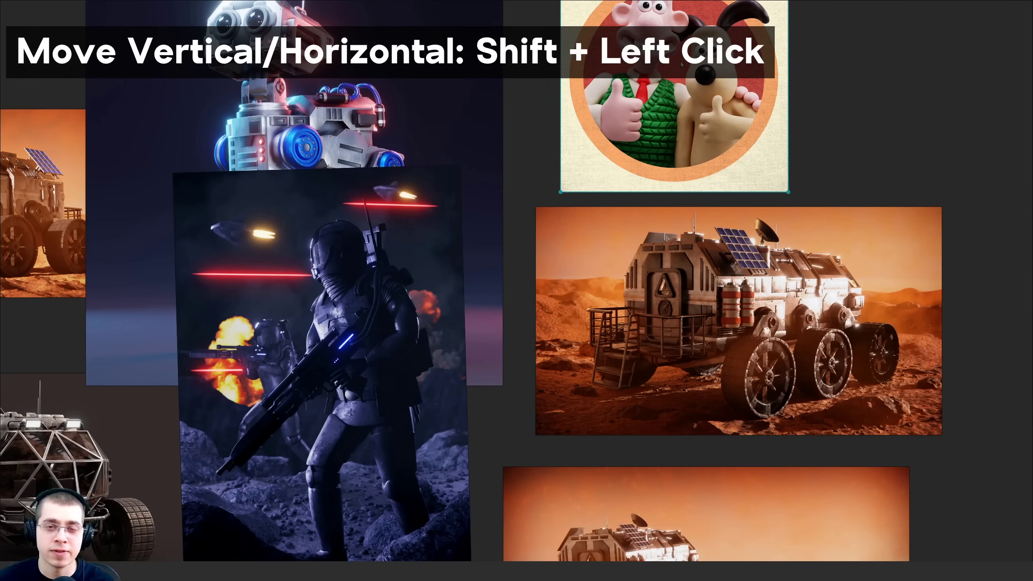
drag(682, 63, 748, 80)
drag(727, 145, 728, 197)
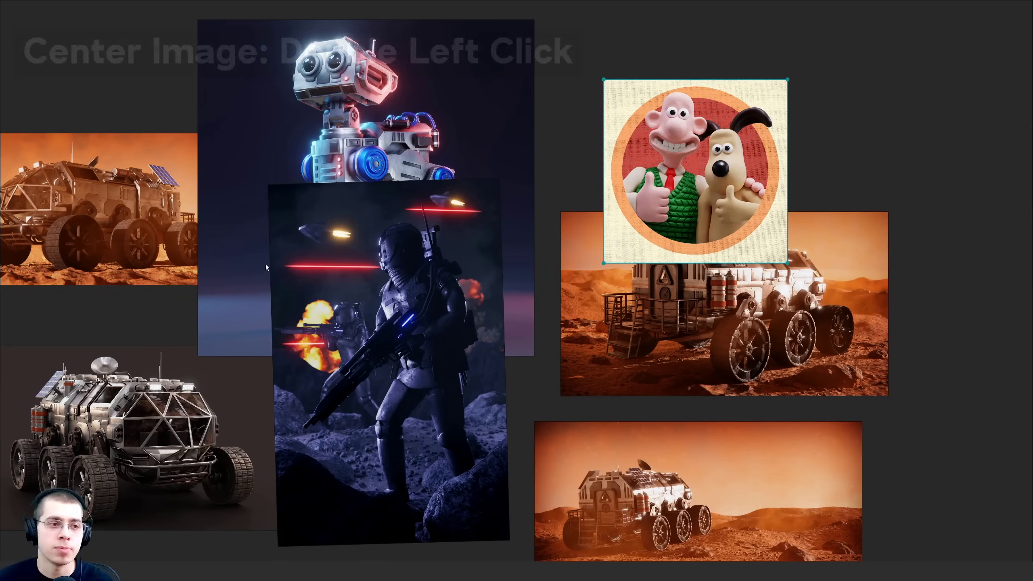
Center the view on the left Mars rover image and on the robot image in turn to inspect each one.
double_click(117, 206)
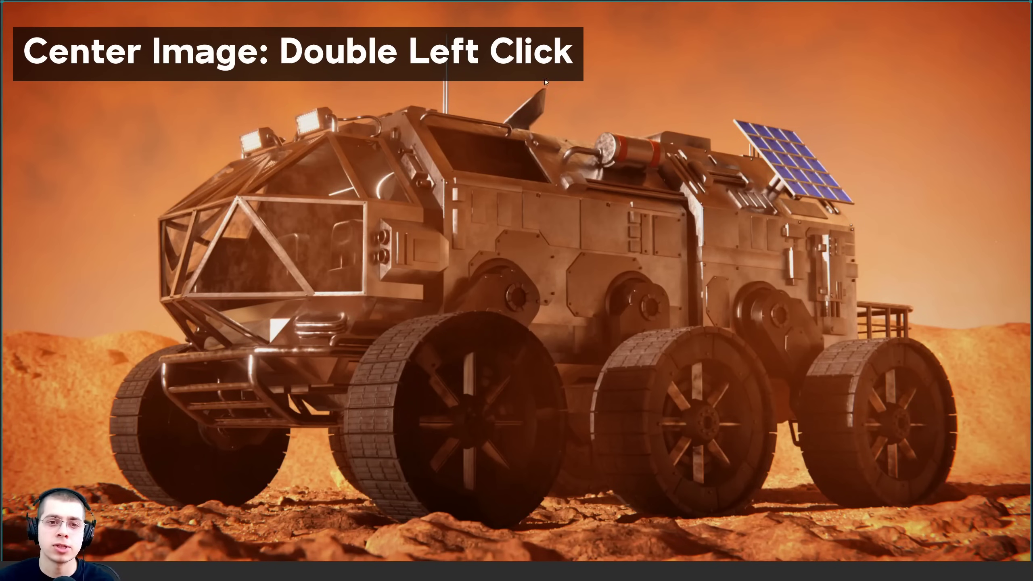
scroll(740, 228, down, 5)
drag(742, 233, 429, 170)
double_click(664, 129)
scroll(663, 129, down, 2)
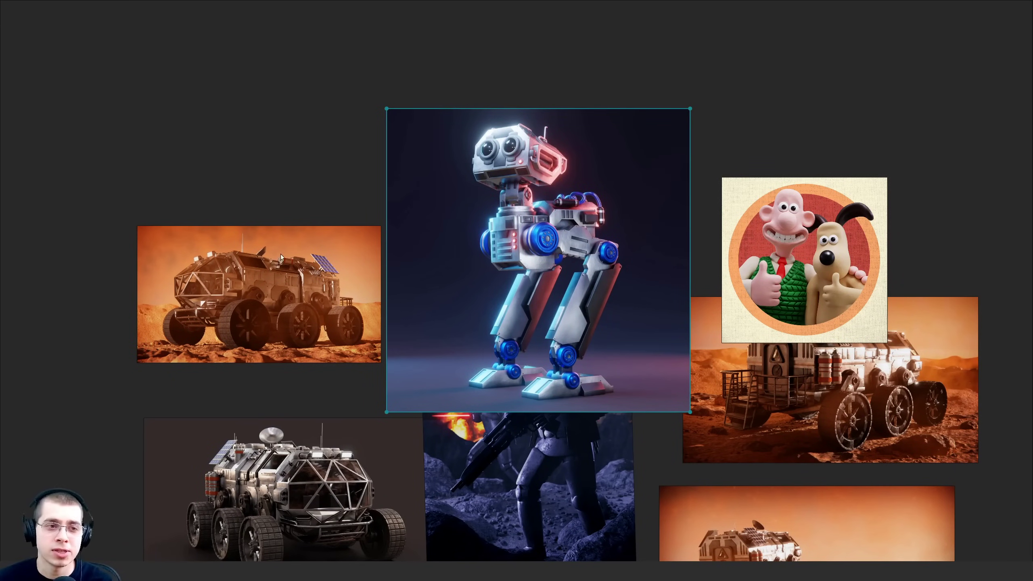
Select the left Mars rover image along with the robot, and box-select the images on the canvas's left half.
shift+click(261, 299)
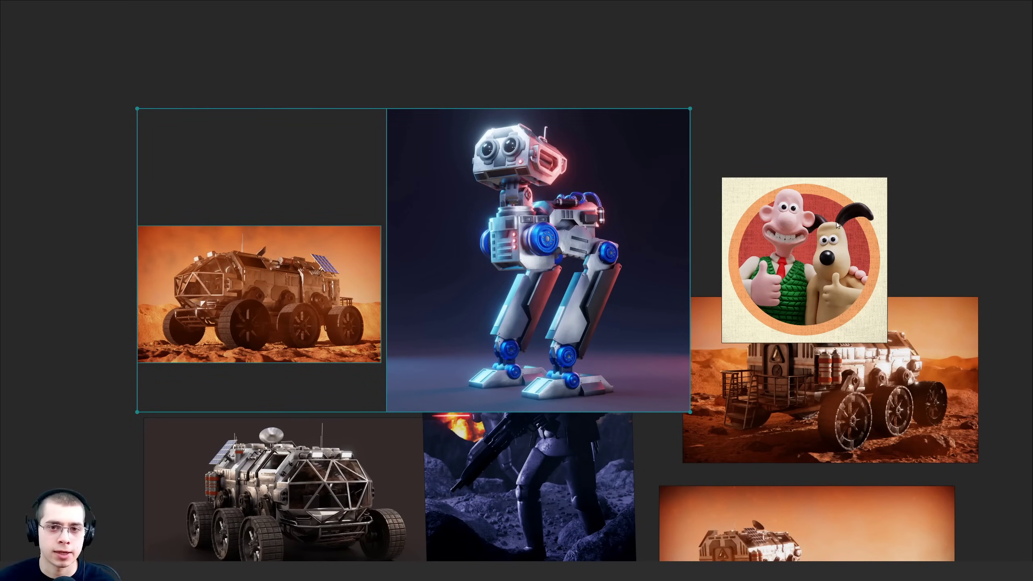
click(106, 63)
drag(90, 40, 527, 497)
Box-select the robot, Wallace and Gromit, and upper-right Mars rover images and move them together farther right and slightly up on the canvas.
drag(670, 41, 974, 391)
drag(799, 299, 709, 266)
drag(324, 189, 430, 158)
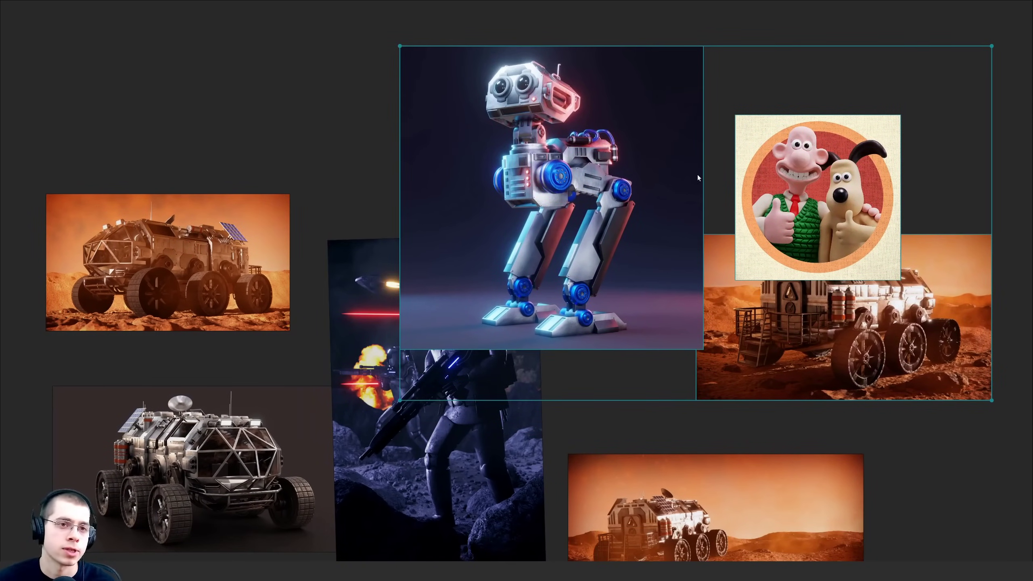
drag(697, 175, 686, 175)
drag(94, 181, 87, 183)
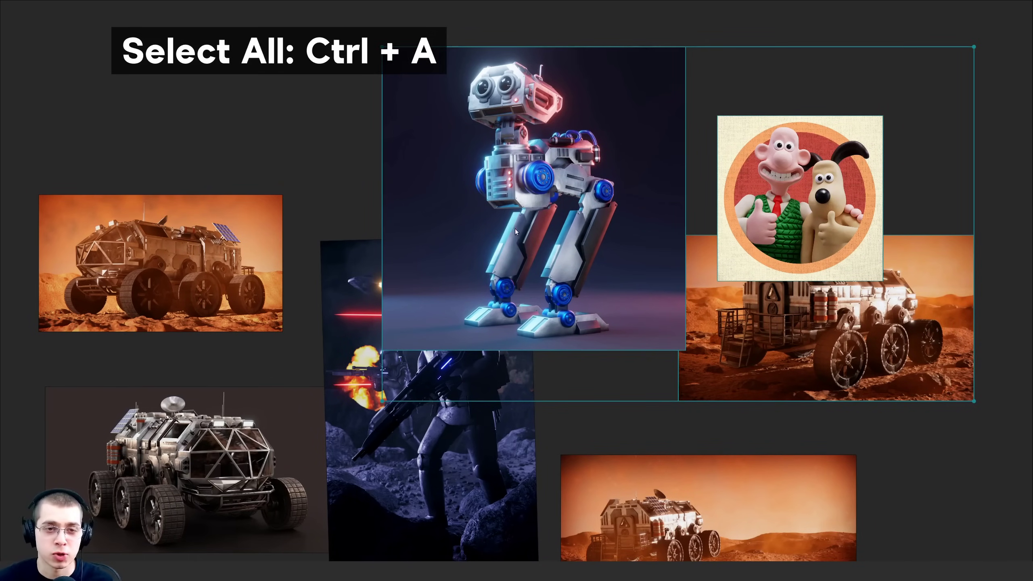
Select all images on the reference board.
key(ctrl+a)
scroll(581, 281, down, 2)
scroll(391, 140, down, 2)
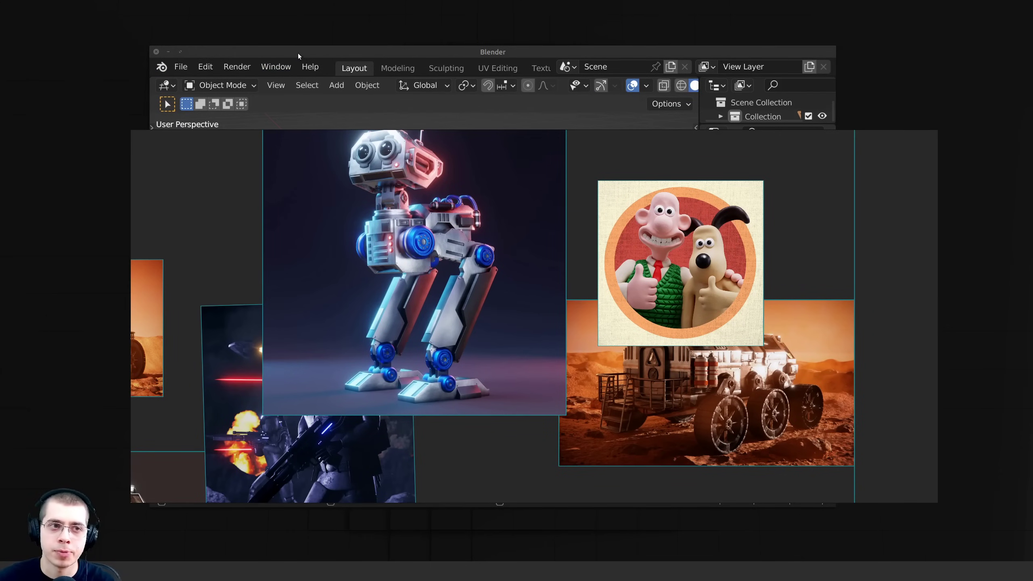
Move the Blender window to the middle of the desktop and bring the reference board in front of it.
drag(298, 51, 389, 43)
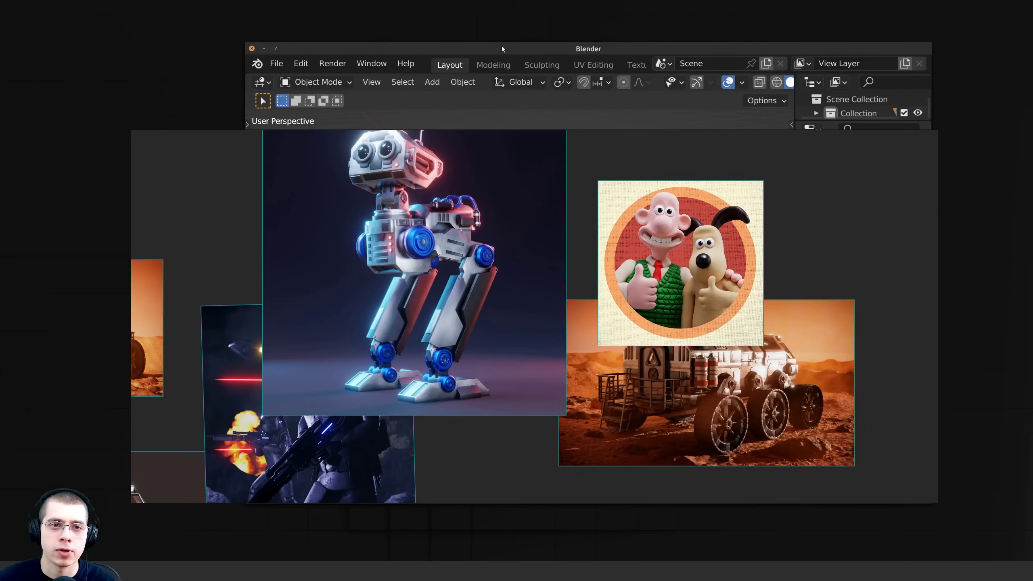
drag(502, 46, 429, 83)
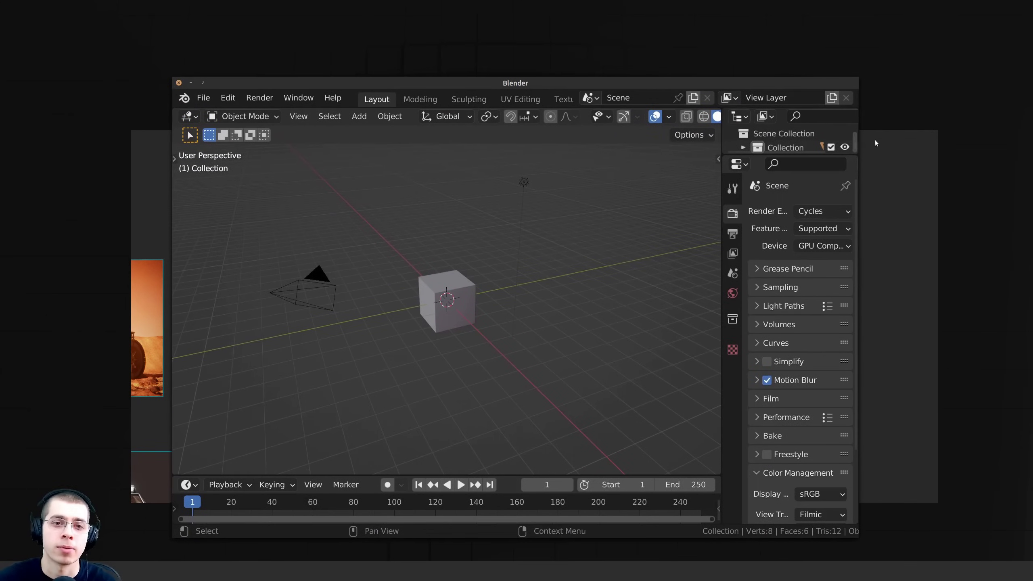
click(876, 141)
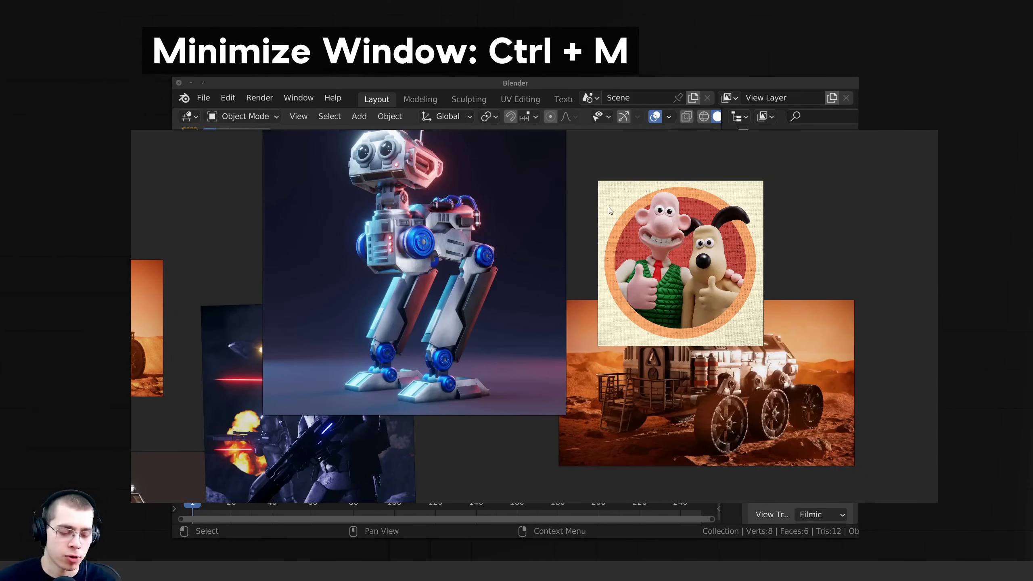
Minimize the reference board window and restore it in front of Blender.
key(ctrl+m)
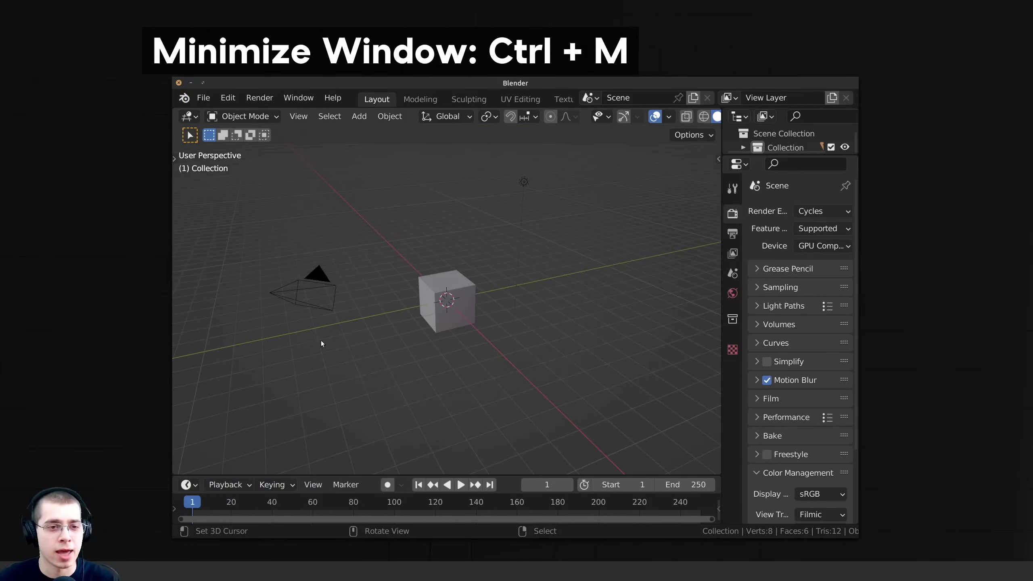
click(195, 548)
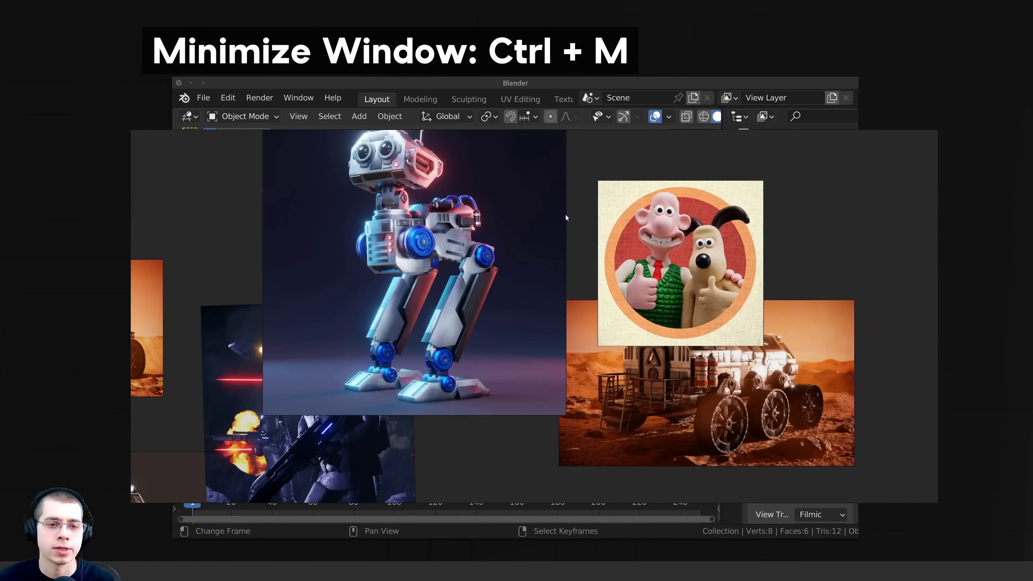
Maximize the reference board window.
click(470, 188)
right_click(472, 190)
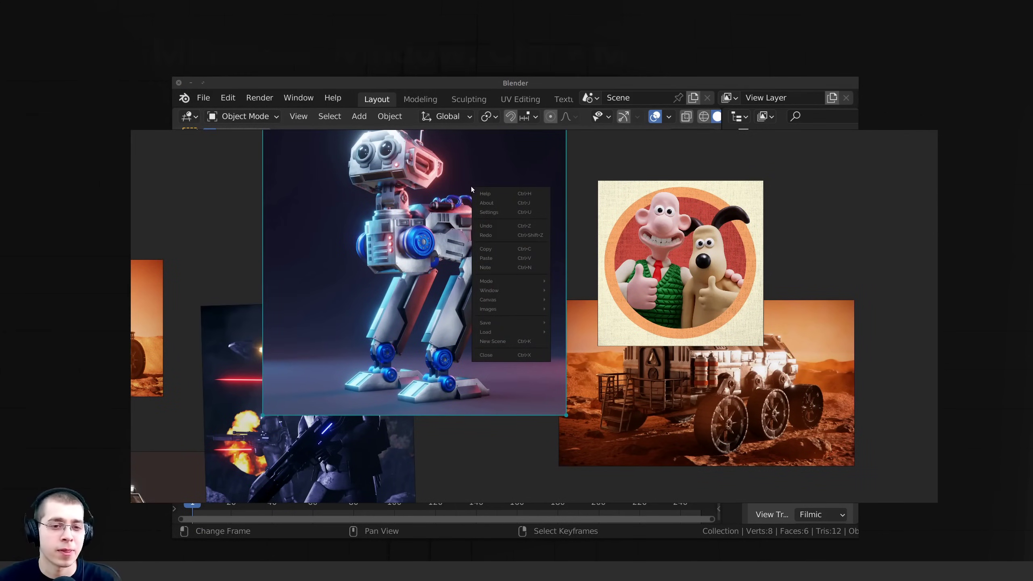
mouse_move(498, 291)
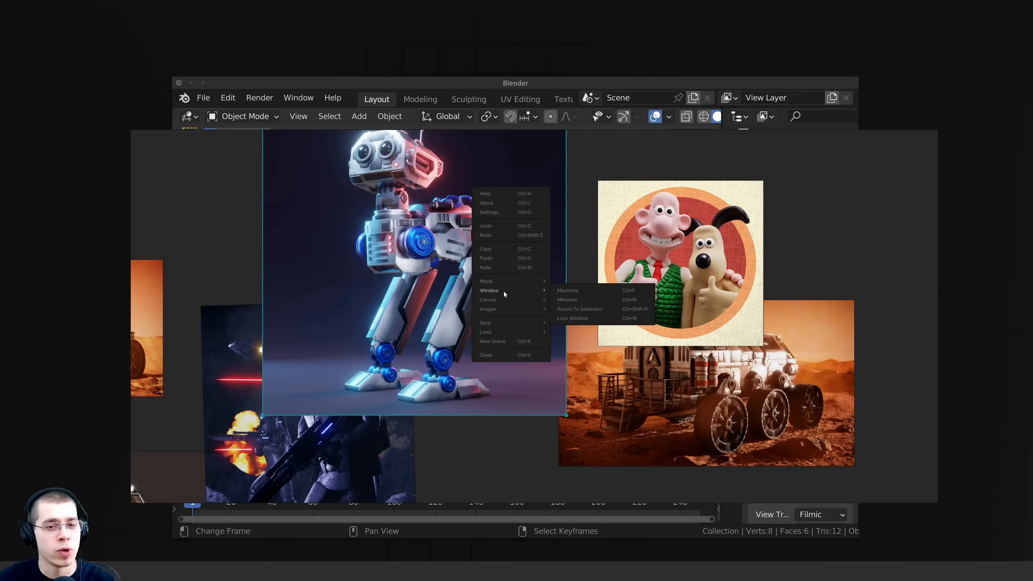
click(607, 295)
Open PureRef's settings, look over the general preferences and show the color settings.
right_click(580, 65)
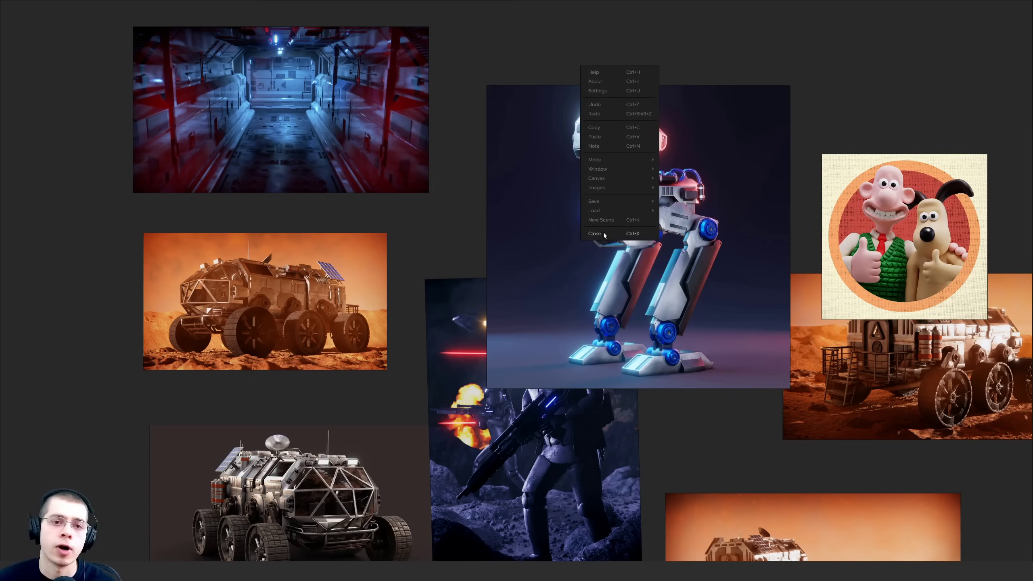
click(597, 91)
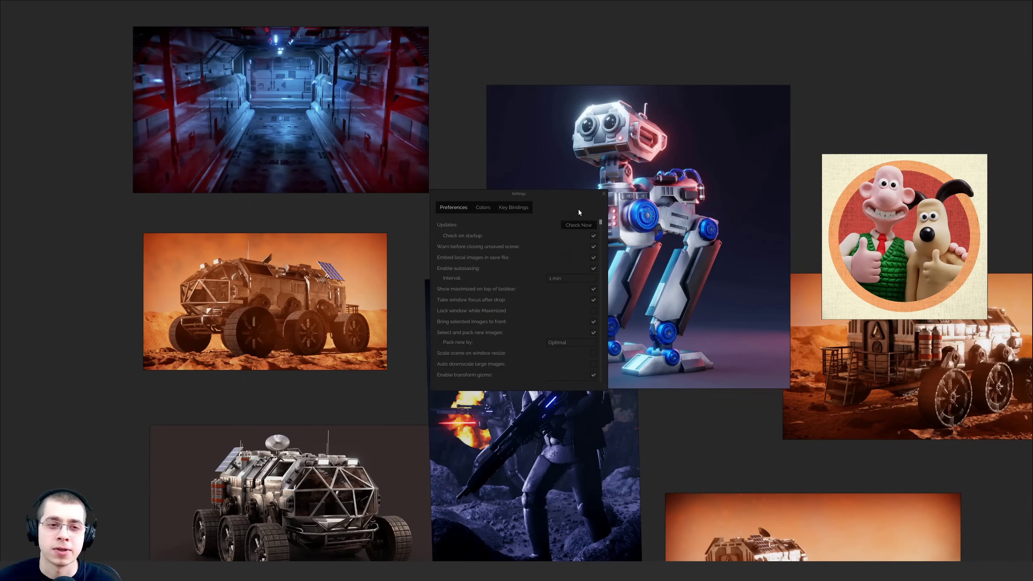
mouse_move(600, 225)
mouse_down()
mouse_move(599, 324)
mouse_move(622, 345)
mouse_move(626, 245)
mouse_move(605, 234)
mouse_up()
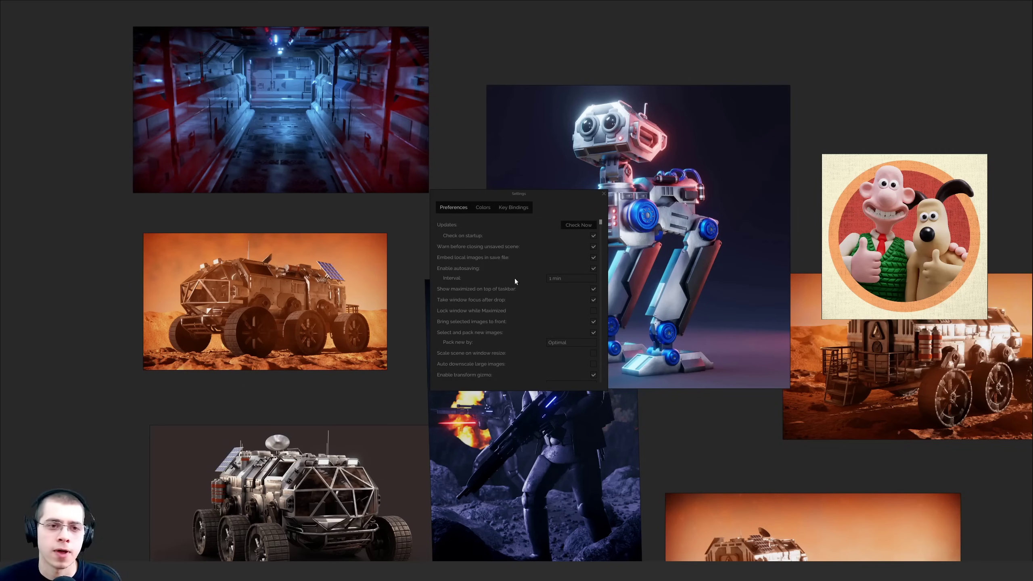
click(479, 208)
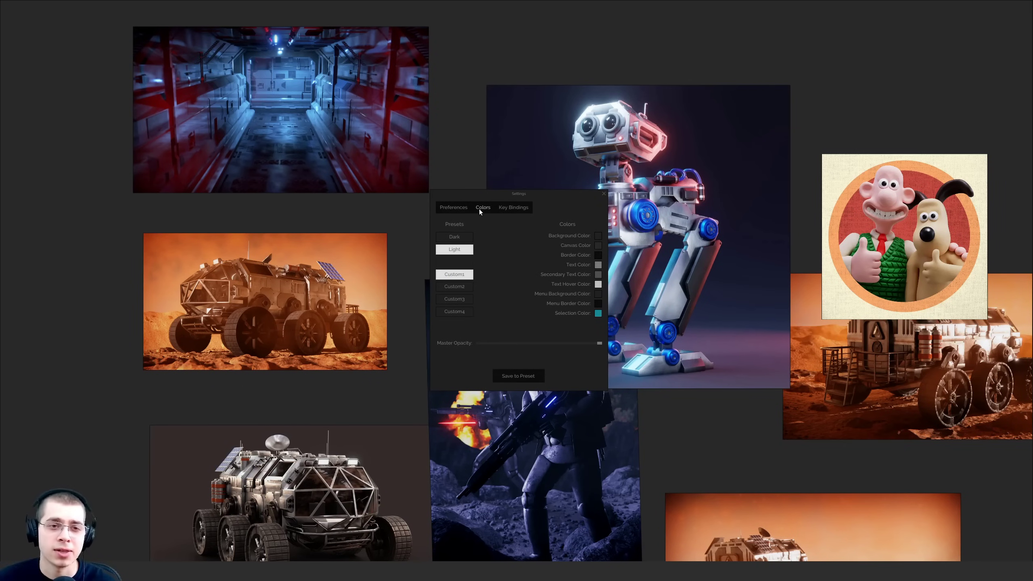
Try the Light color preset twice, switching back to the Dark preset each time.
click(455, 249)
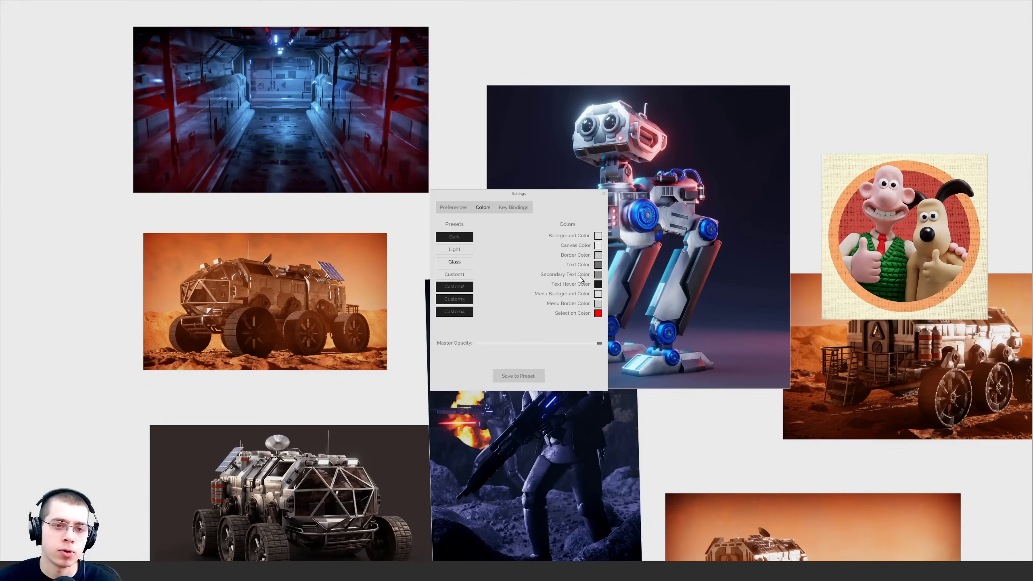
click(456, 238)
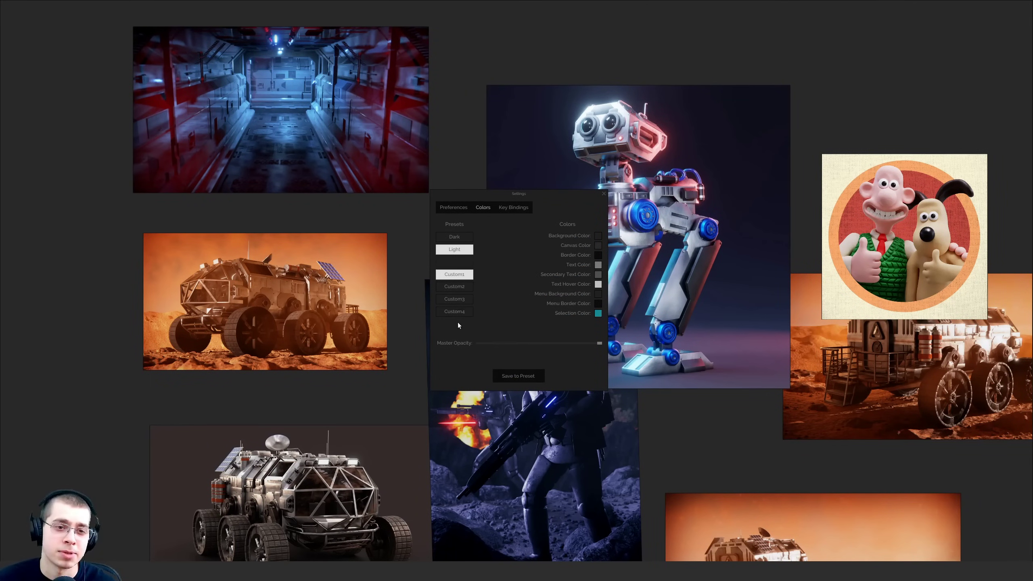
click(452, 287)
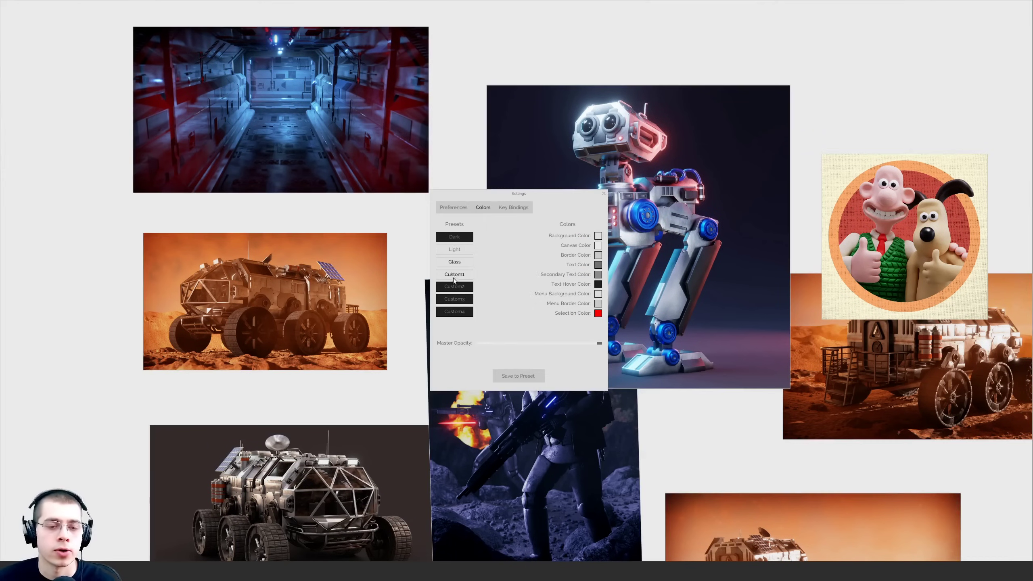
click(454, 239)
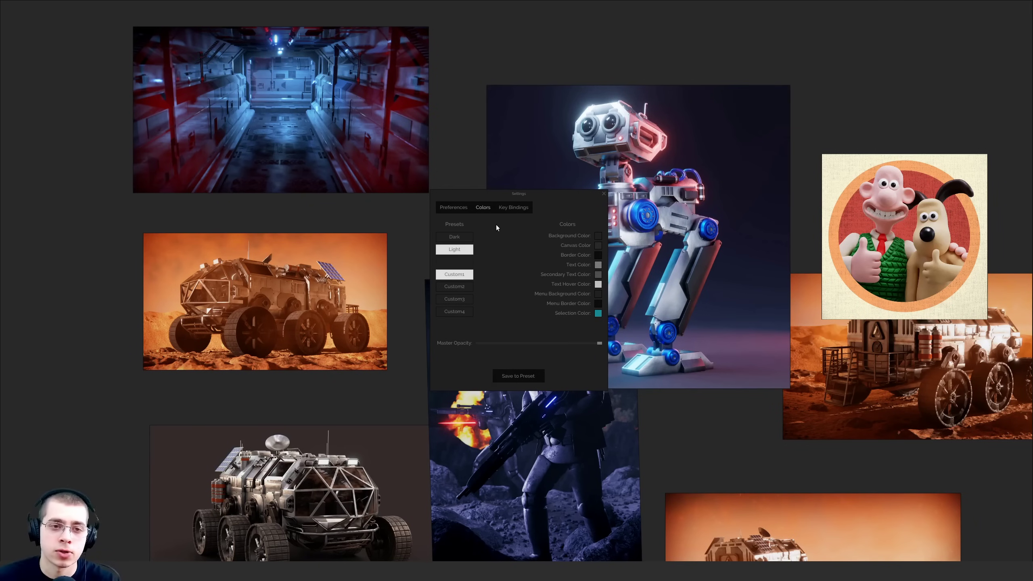
Show the key bindings in the settings, open the Close action's shortcut for editing, and close the settings.
click(513, 208)
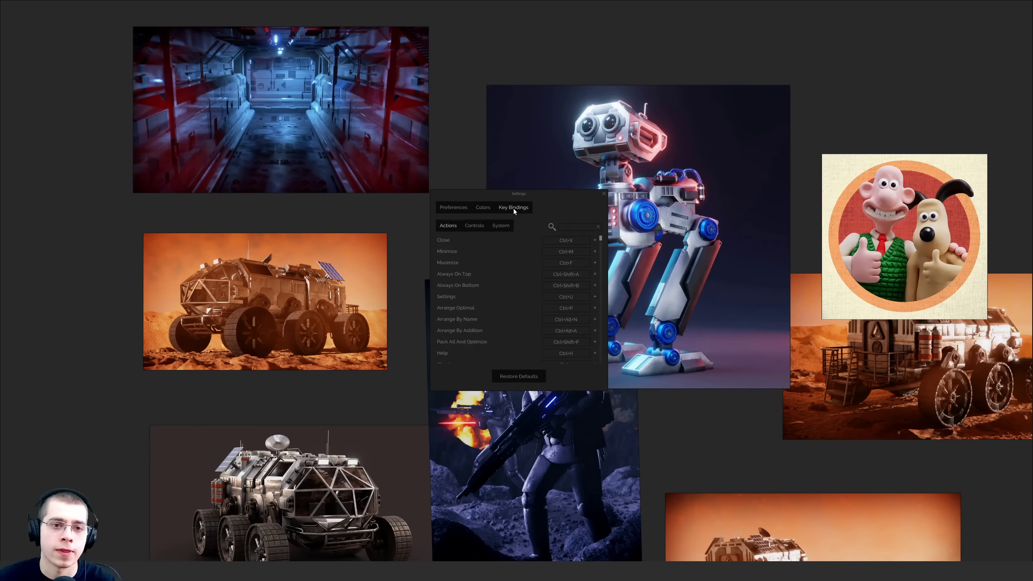
mouse_move(600, 241)
mouse_down()
mouse_move(596, 364)
mouse_move(601, 262)
mouse_move(583, 242)
mouse_up()
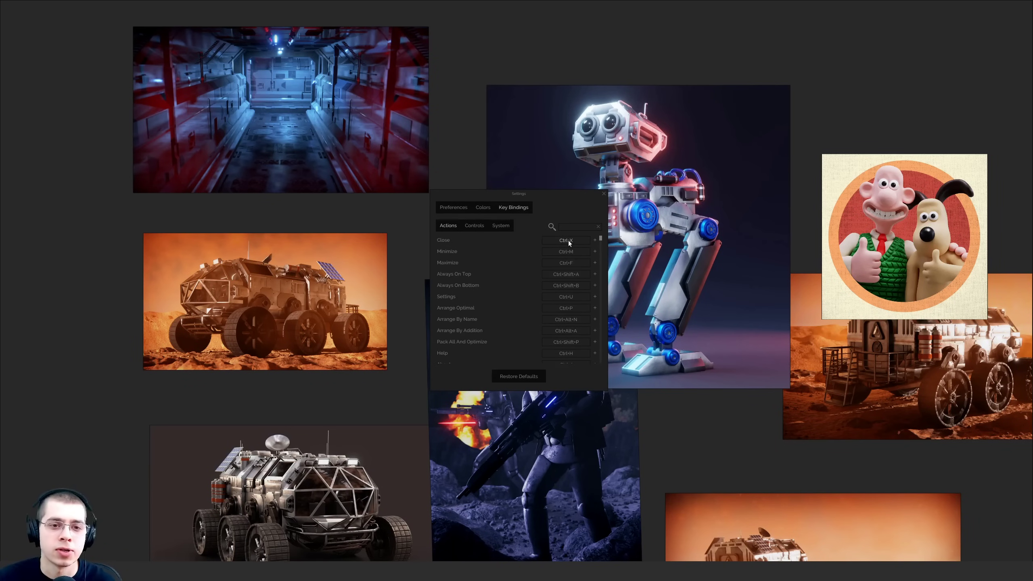
click(569, 241)
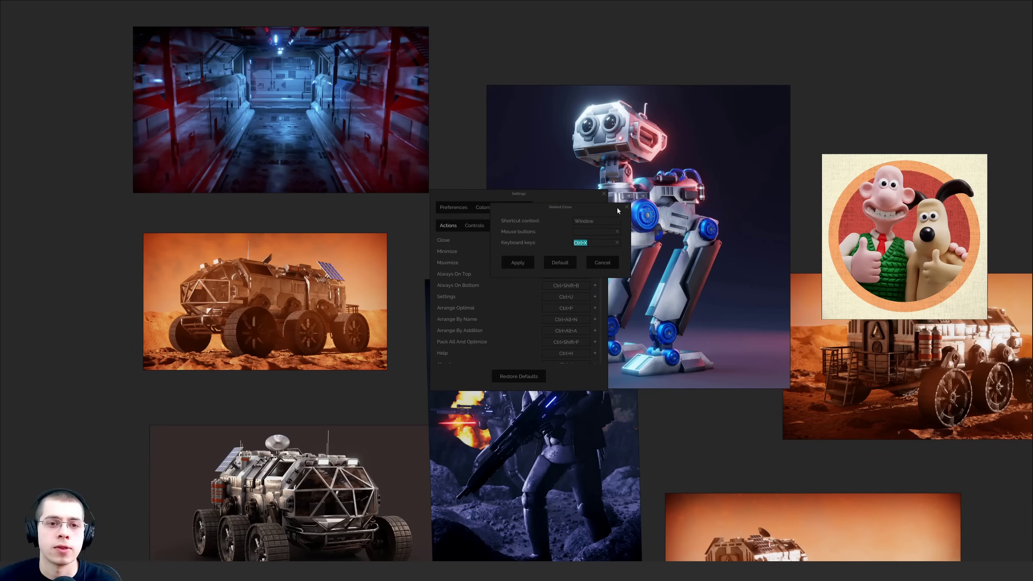
click(517, 263)
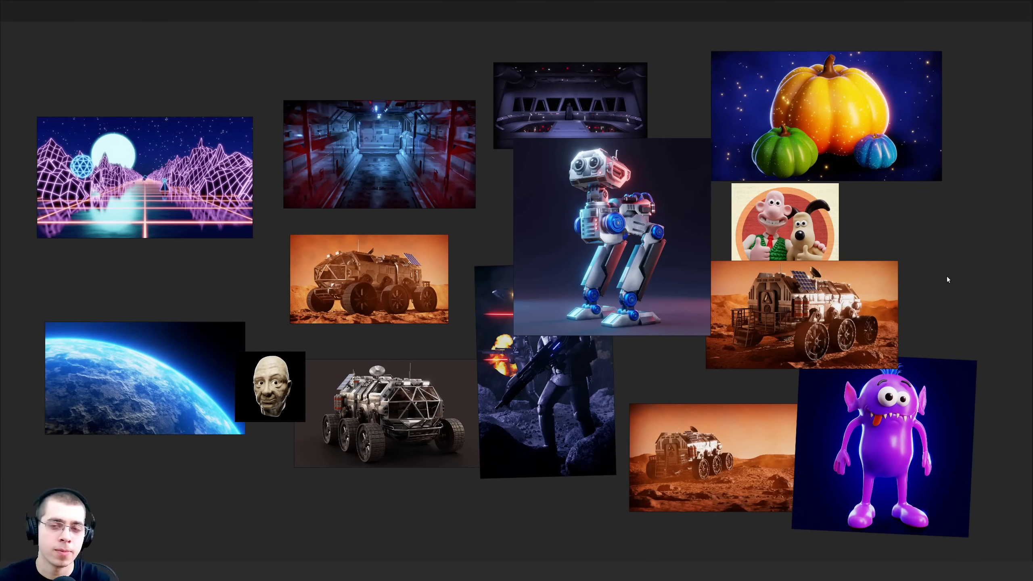
Select all the images on the board.
scroll(673, 204, up, 2)
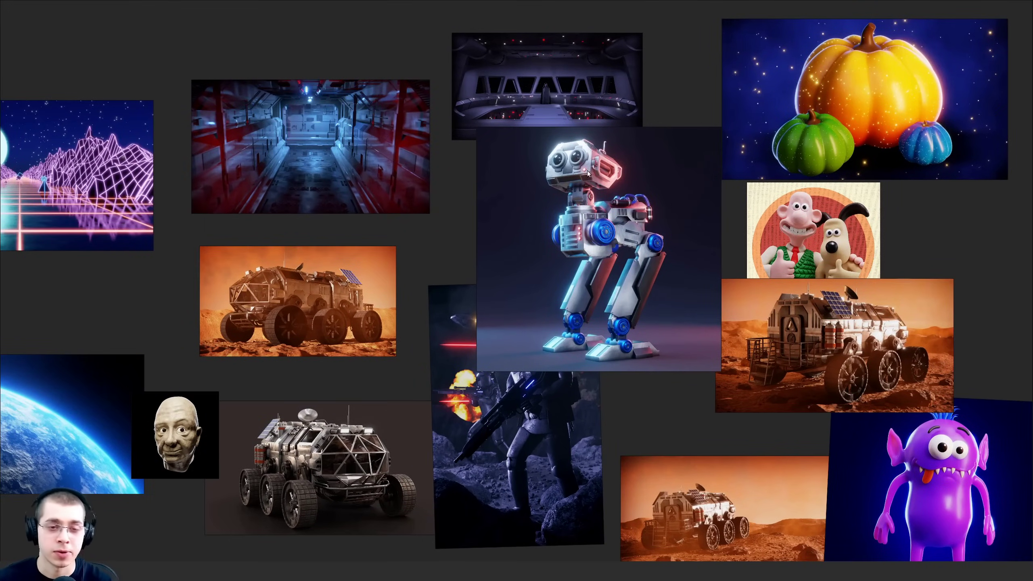
scroll(587, 170, down, 2)
key(ctrl+a)
drag(584, 167, 611, 173)
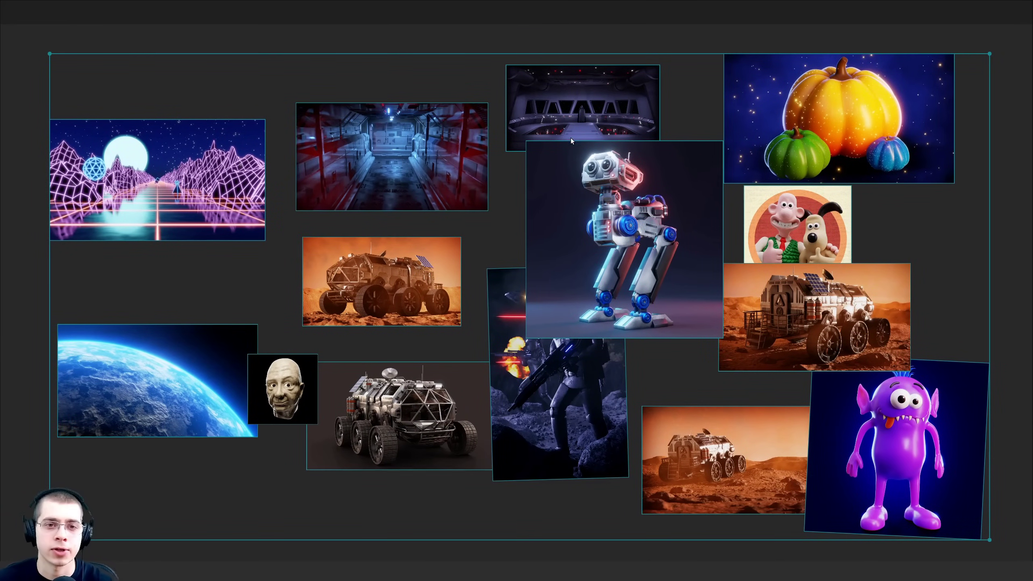
Try normalizing the selected images with the Normalize Scale command, reverting and repeating it.
right_click(557, 117)
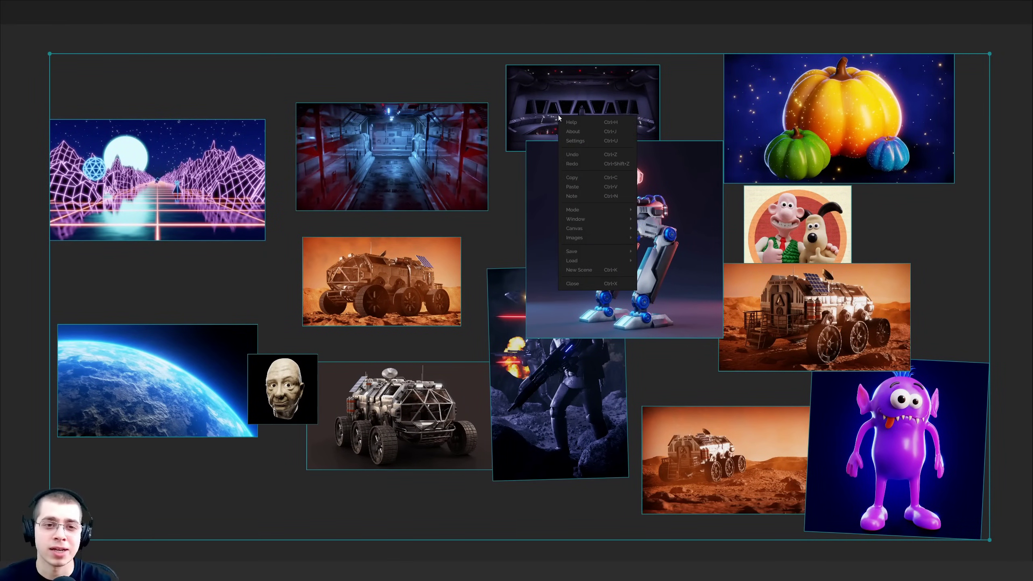
mouse_move(581, 240)
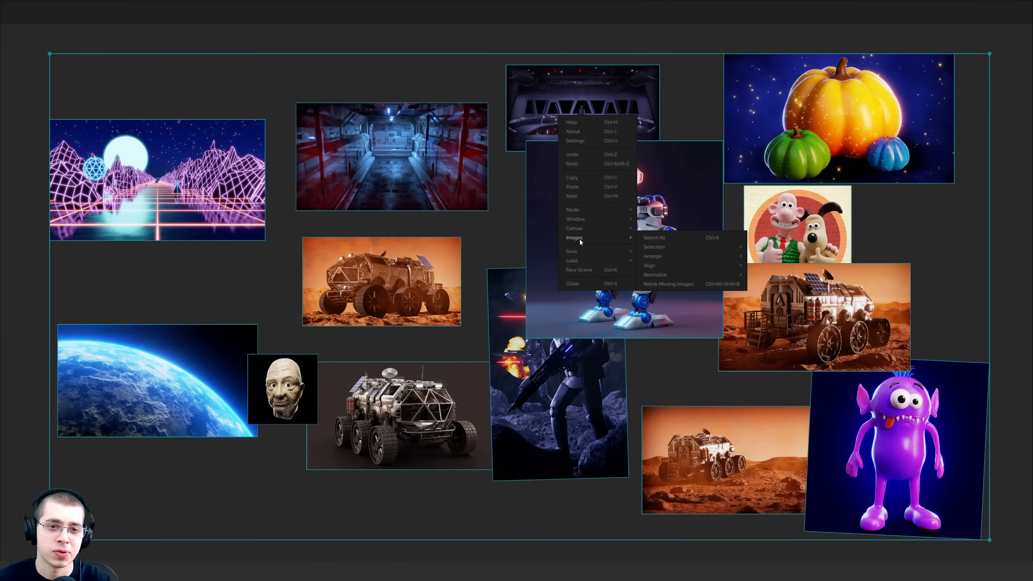
mouse_move(667, 275)
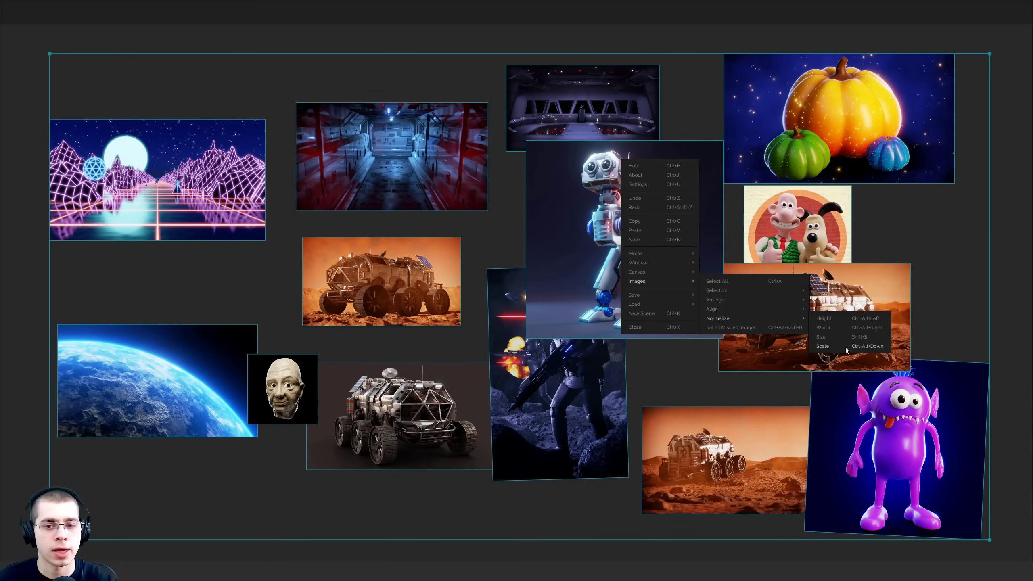
click(844, 346)
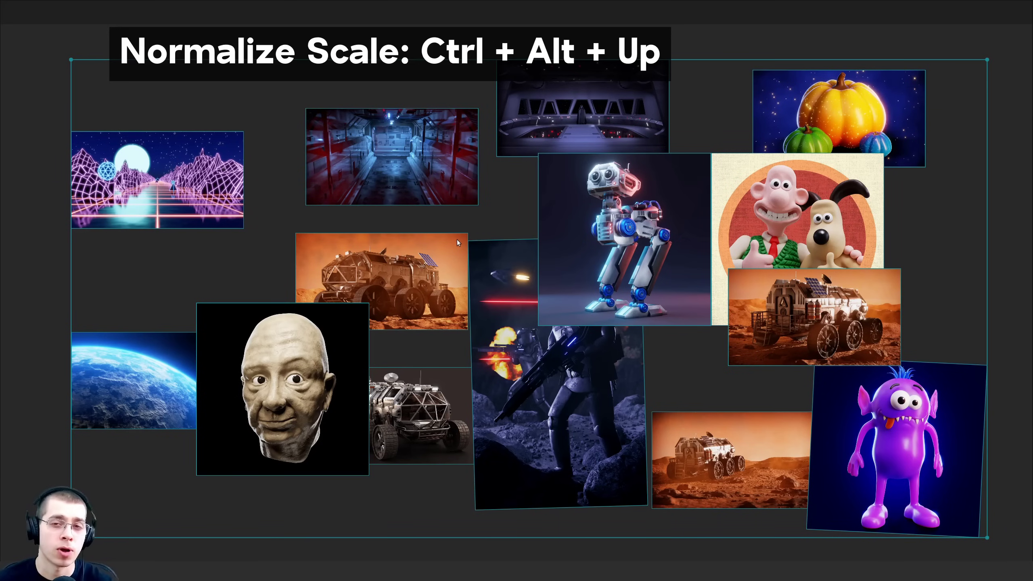
key(ctrl+alt+Up)
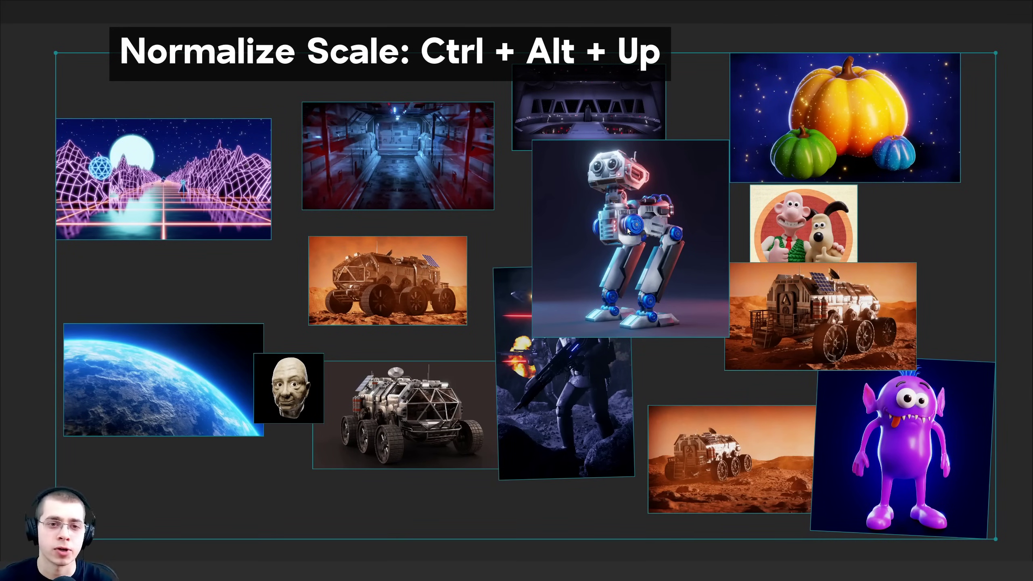
key(ctrl+alt+Down)
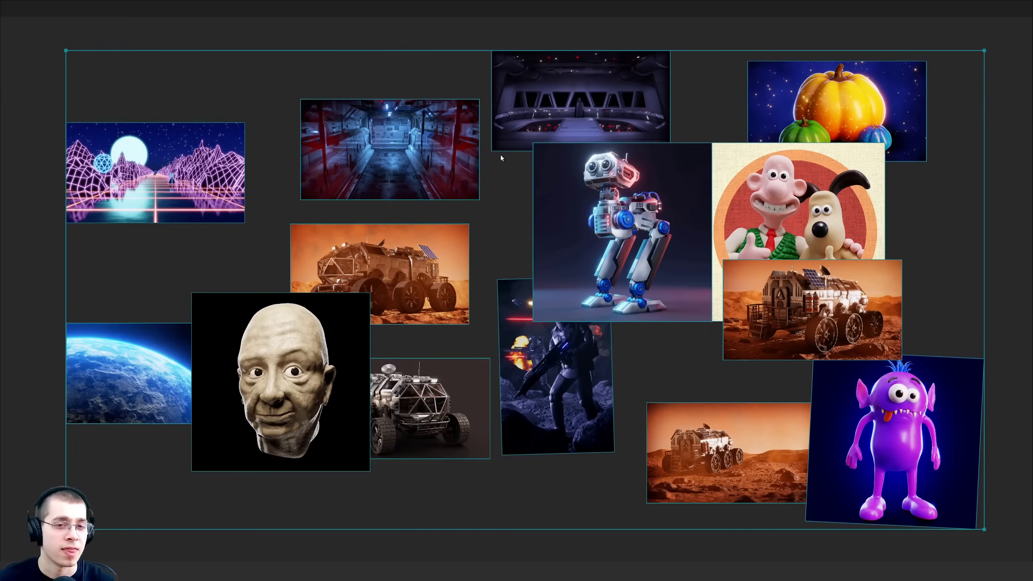
Try the Optimal arrangement on the selected images twice, and undo back to their original sizes and positions.
right_click(500, 149)
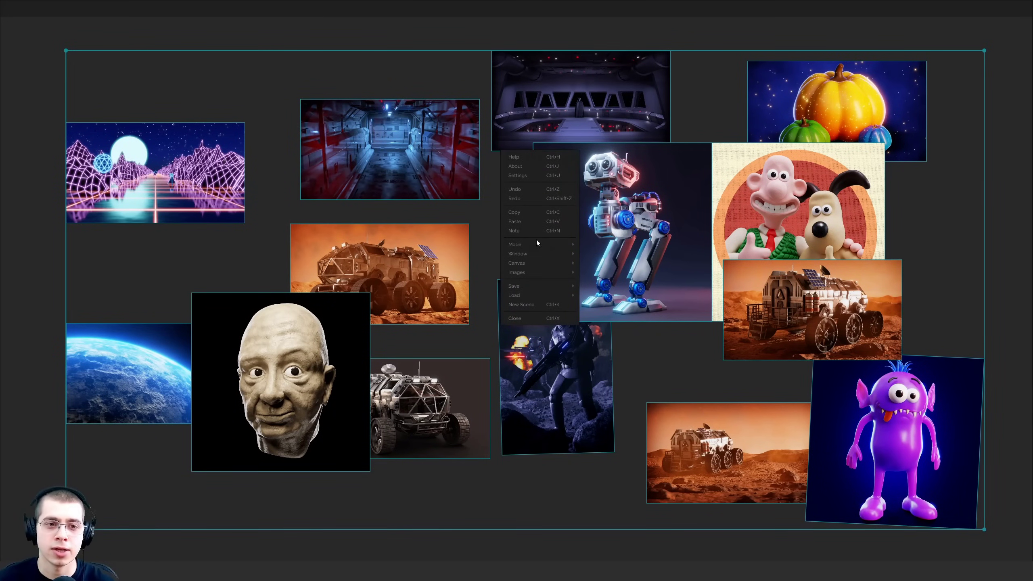
mouse_move(537, 274)
mouse_move(597, 291)
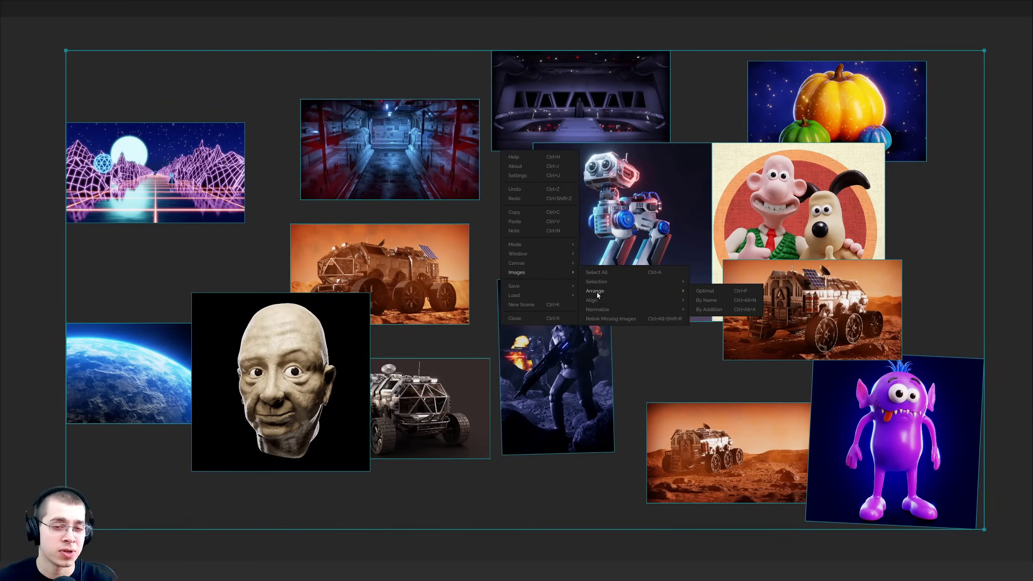
click(715, 289)
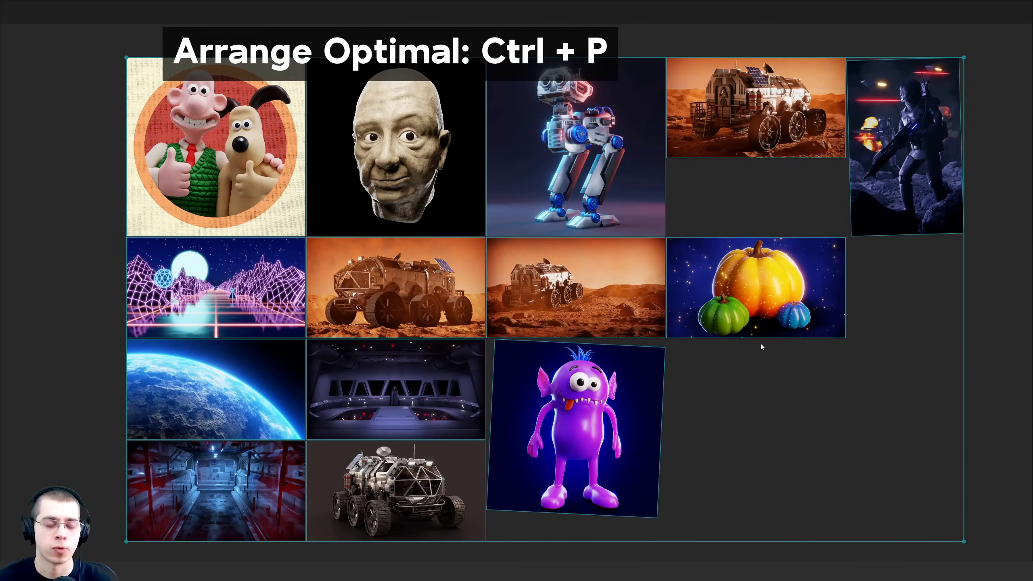
key(ctrl+z)
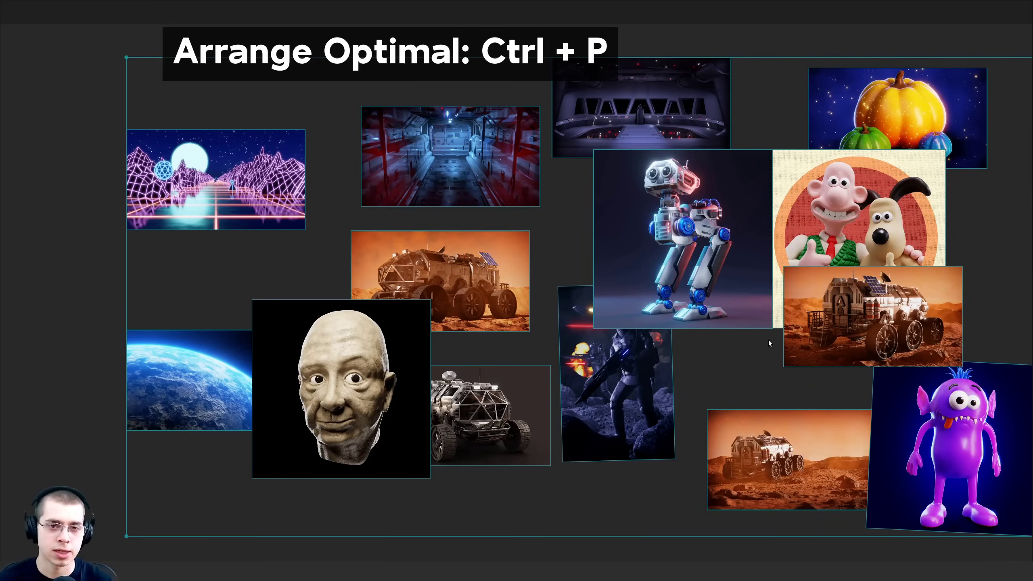
key(ctrl+p)
key(ctrl+z)
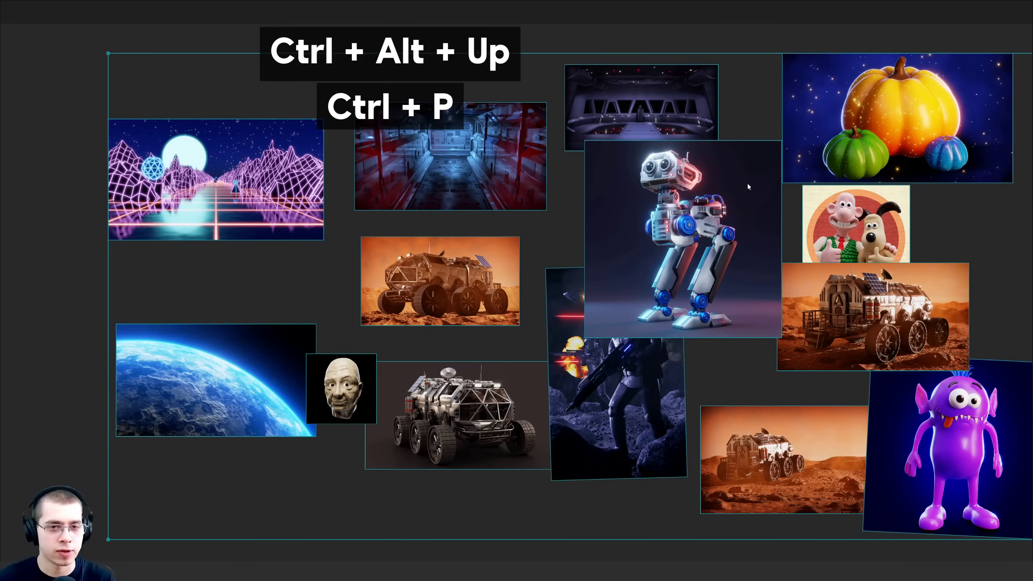
Normalize the scale of all selected images and arrange them with the Optimal arrangement.
key(ctrl+alt+Up)
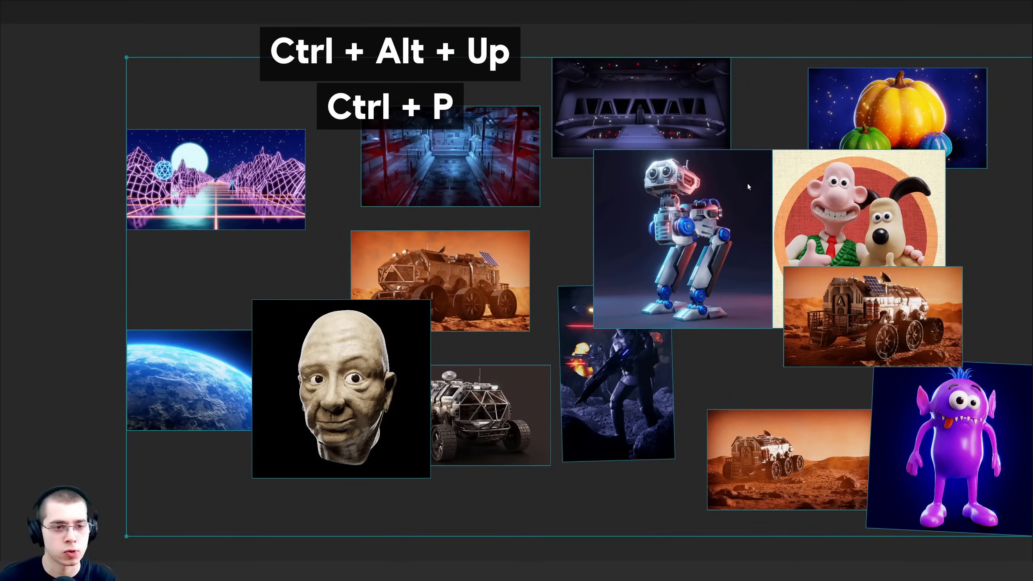
key(ctrl+p)
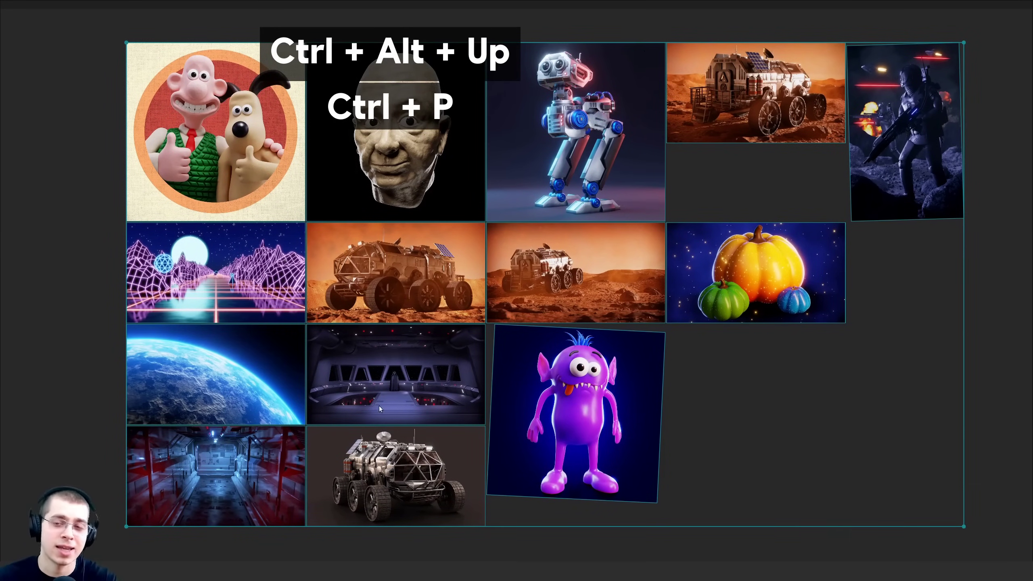
Move the dark-background rover image below the pumpkins and add a note in the empty space above the pumpkins.
drag(403, 456, 802, 345)
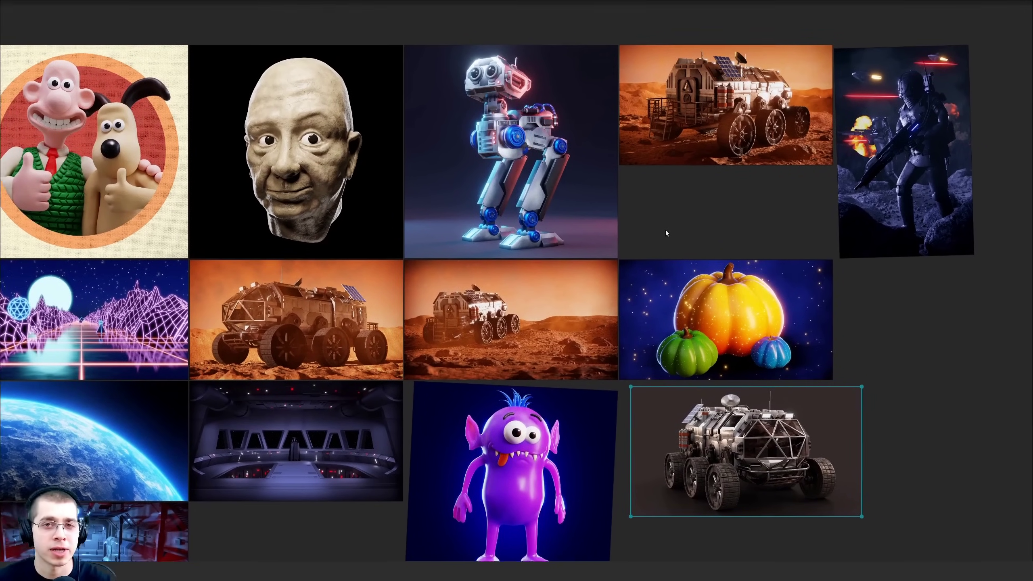
scroll(666, 230, up, 3)
click(678, 221)
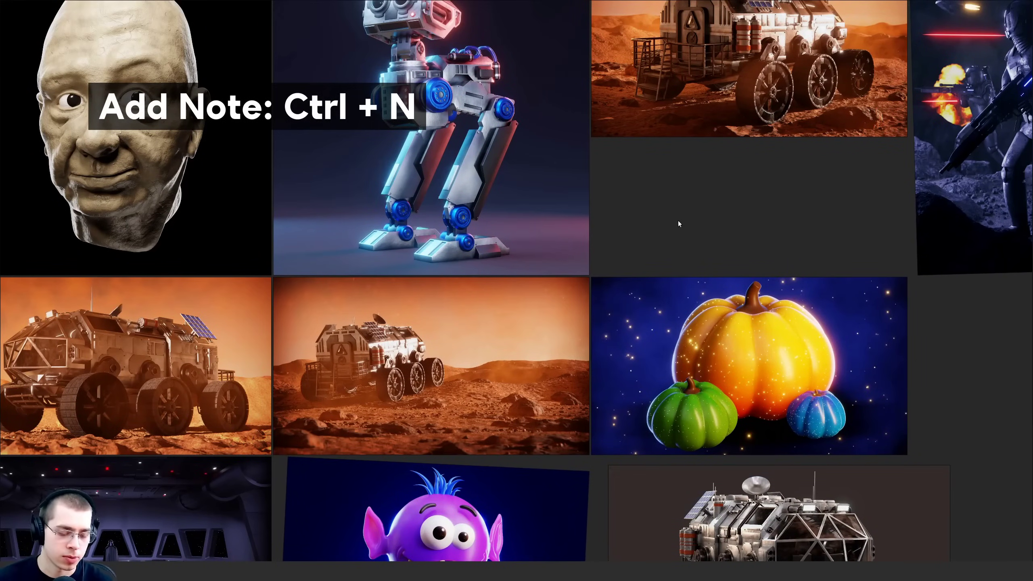
key(ctrl+n)
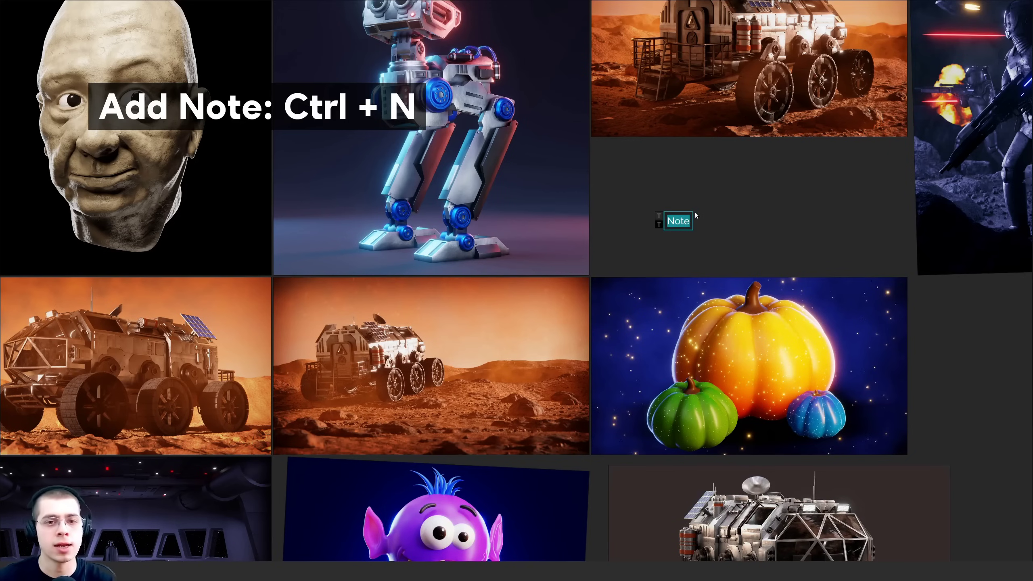
right_click(706, 167)
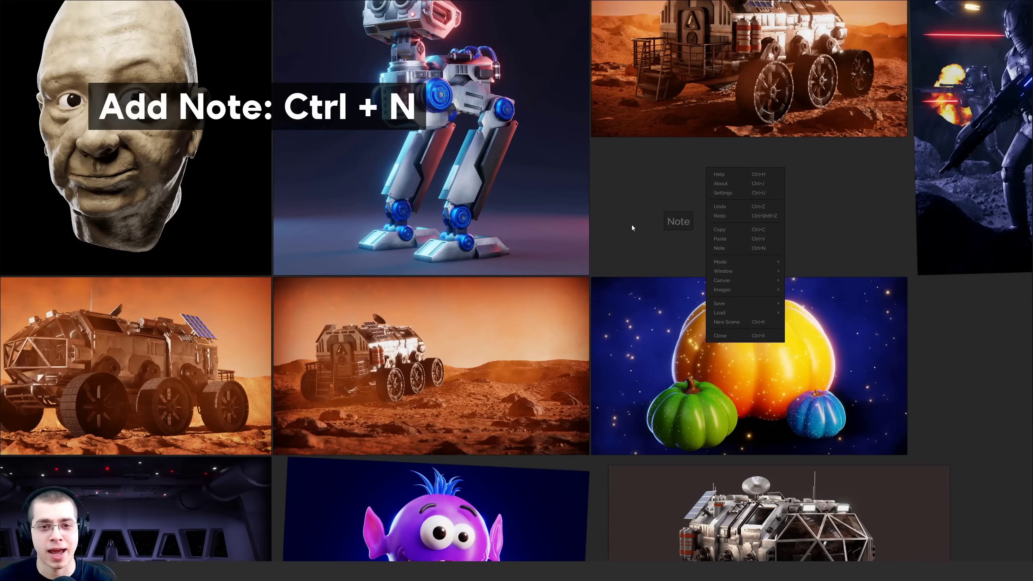
Change the note's text to "Pumpkins" and place it, enlarged, just above the pumpkin image.
click(677, 223)
double_click(683, 225)
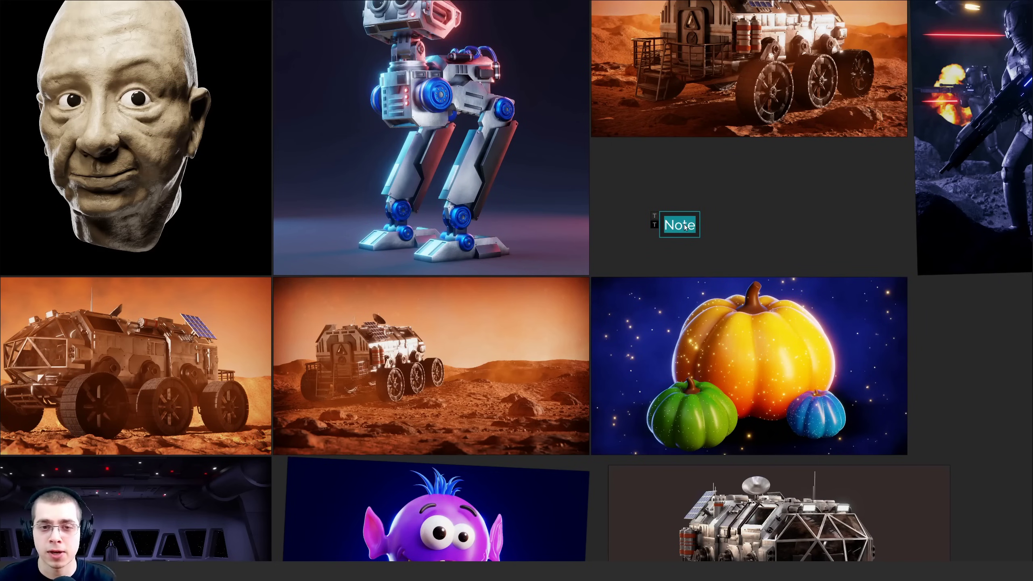
text(Pu)
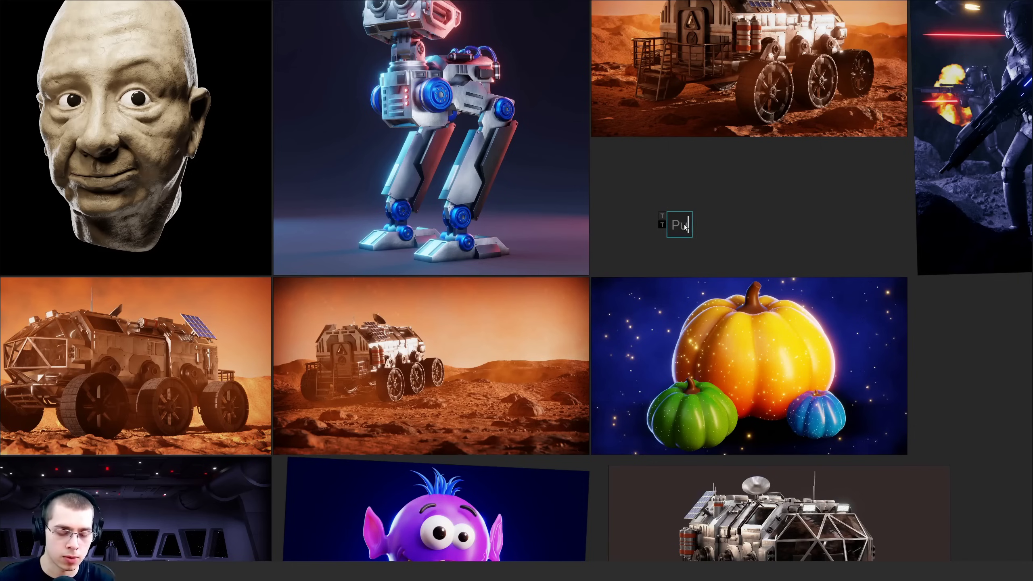
text(mpkins)
key(Escape)
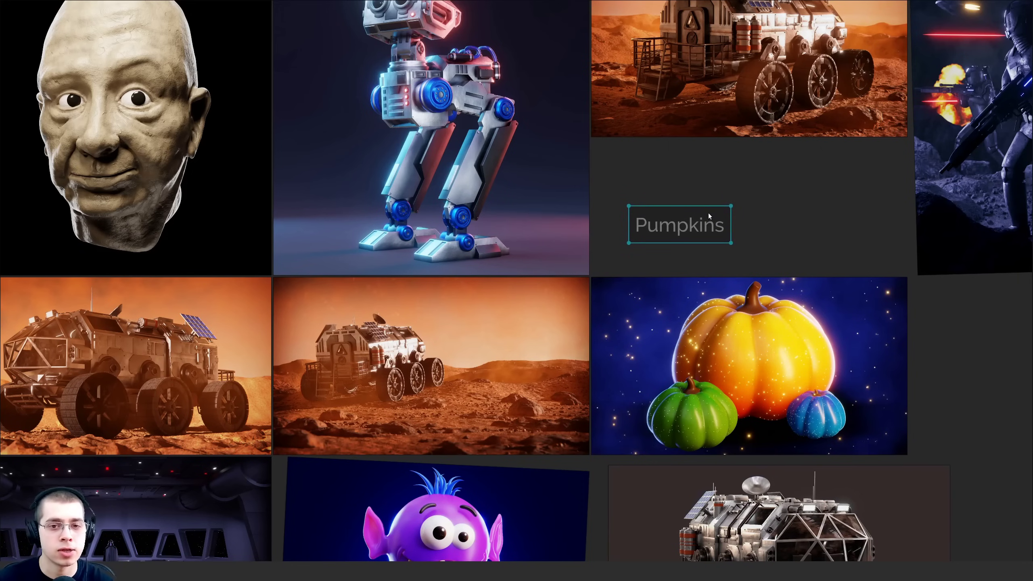
drag(709, 213, 826, 203)
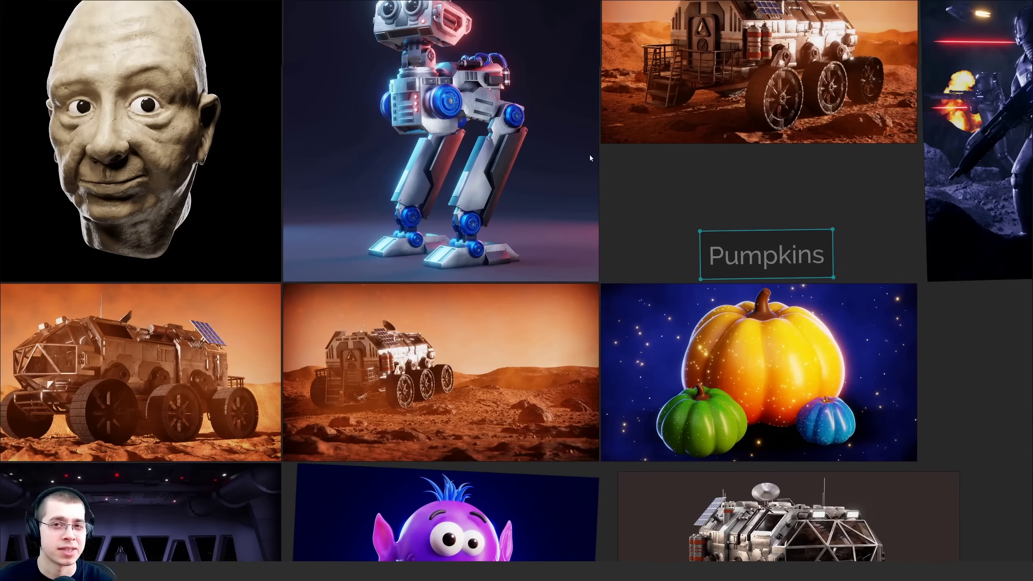
Save the reference board as the PureRef scene NewScene.pur in the Desktop's New Folder.
key(ctrl+s)
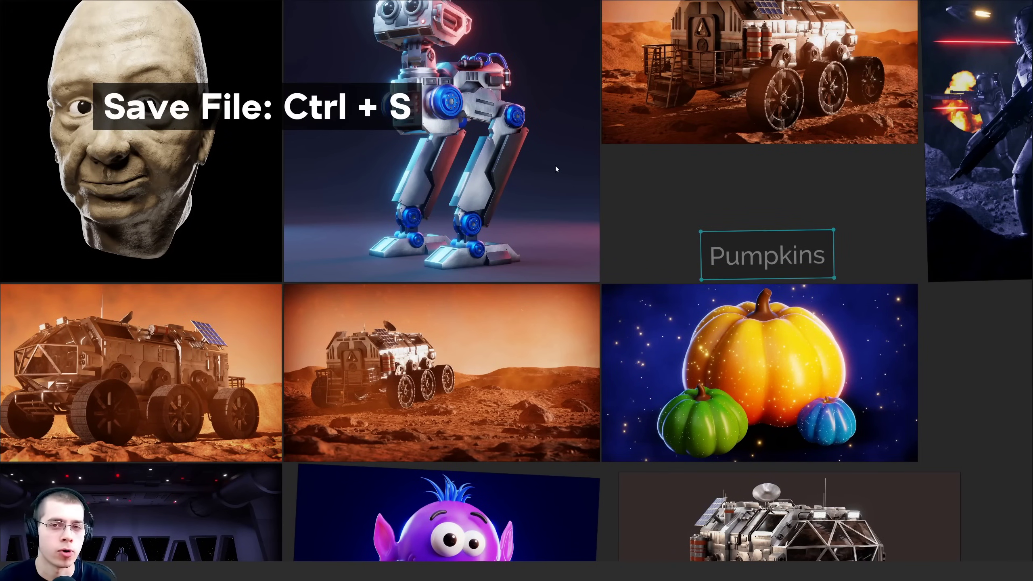
right_click(590, 152)
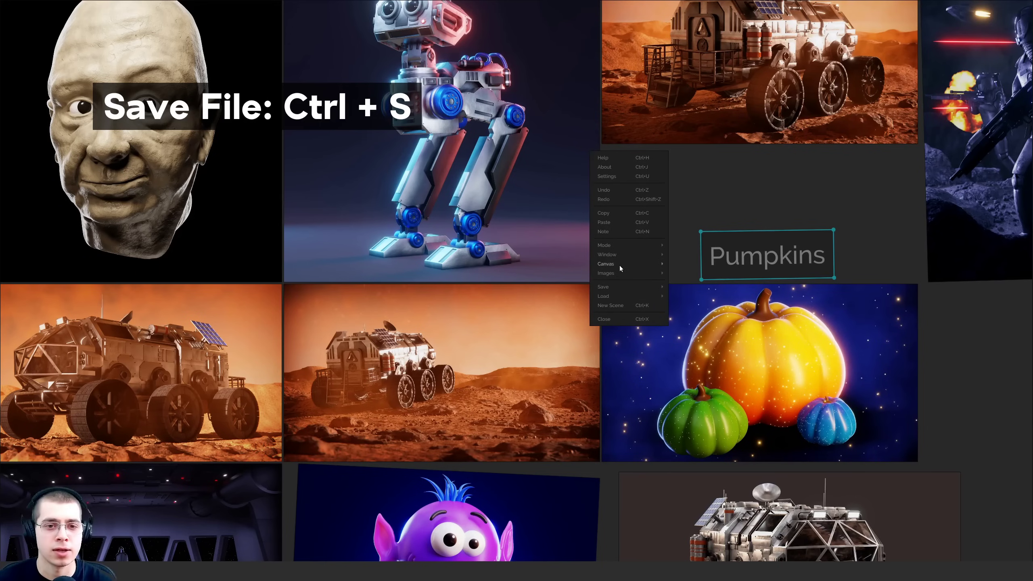
mouse_move(604, 286)
click(681, 288)
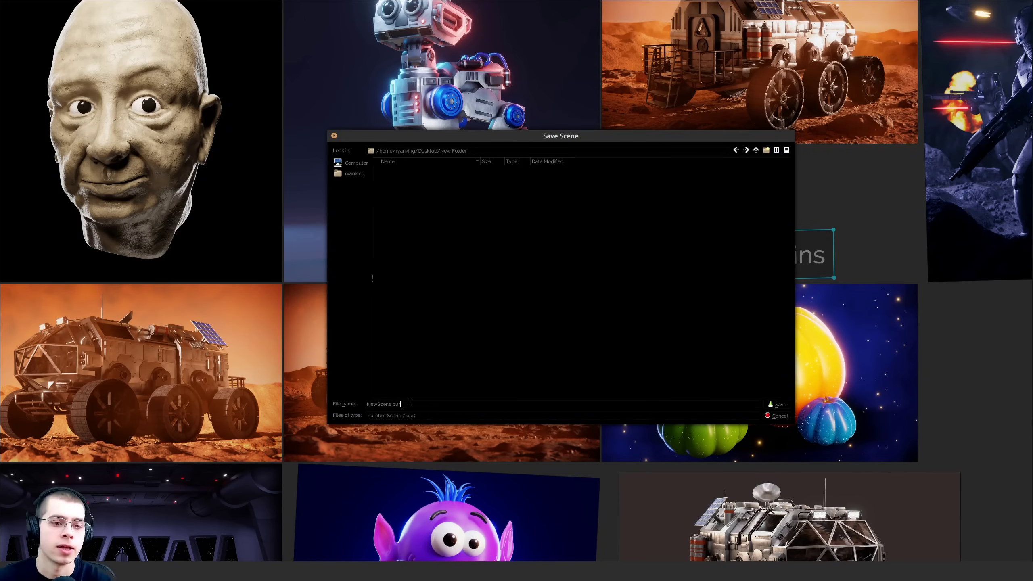
click(785, 405)
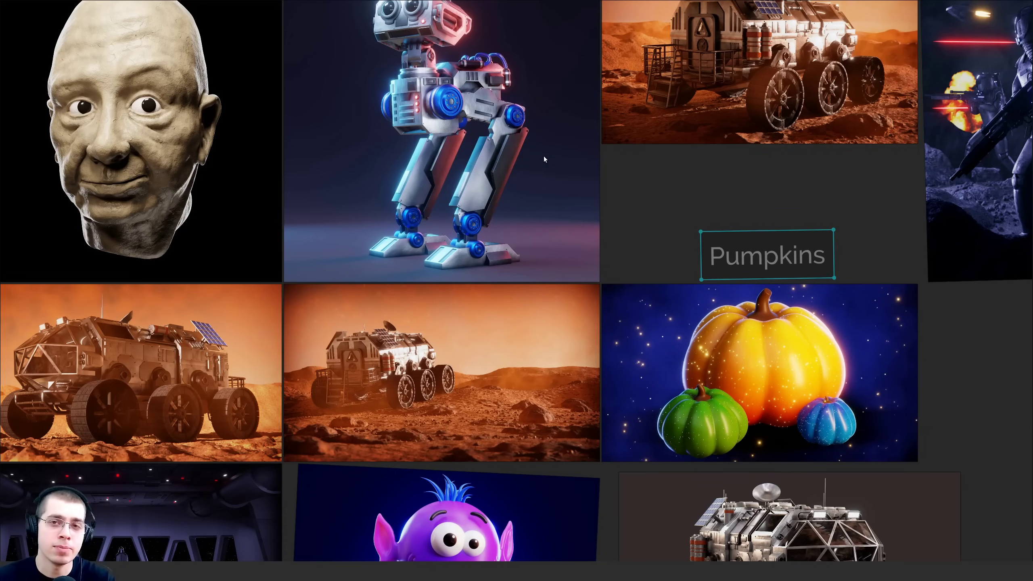
Shift the robot image up and right, the top-row Mars rover image down and right, and the soldier image slightly right.
scroll(637, 158, down, 4)
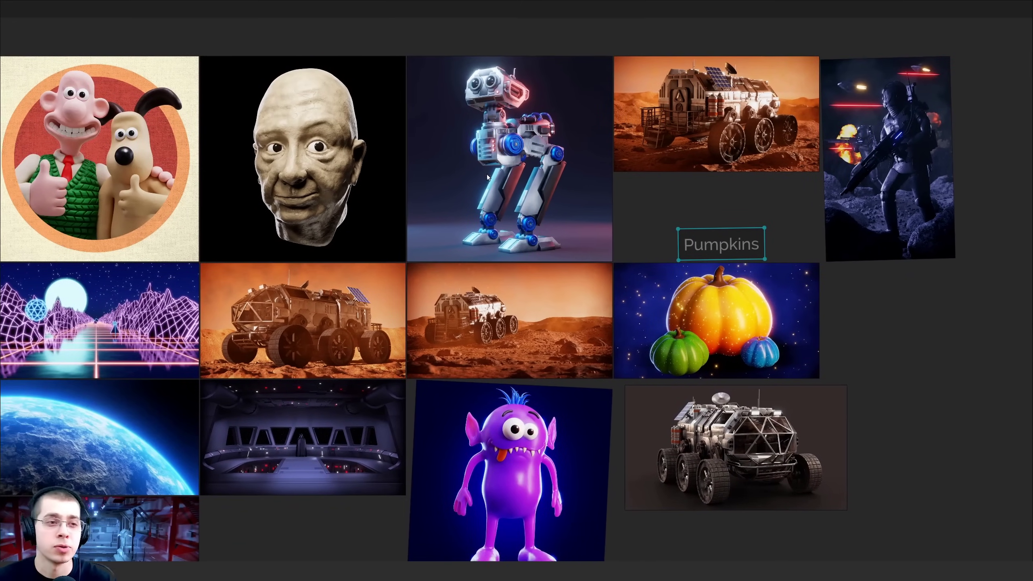
drag(482, 150, 523, 134)
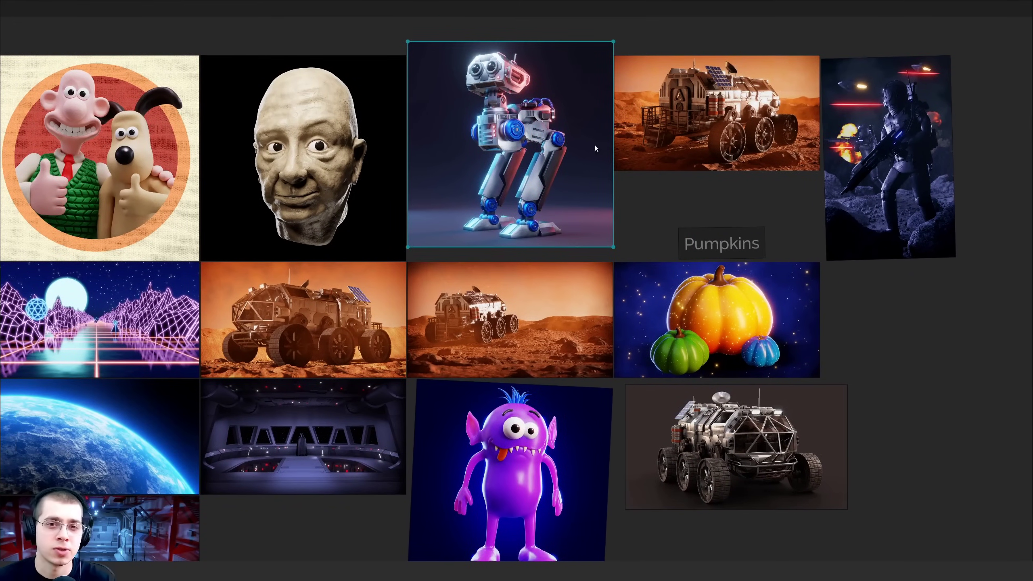
drag(466, 171, 476, 170)
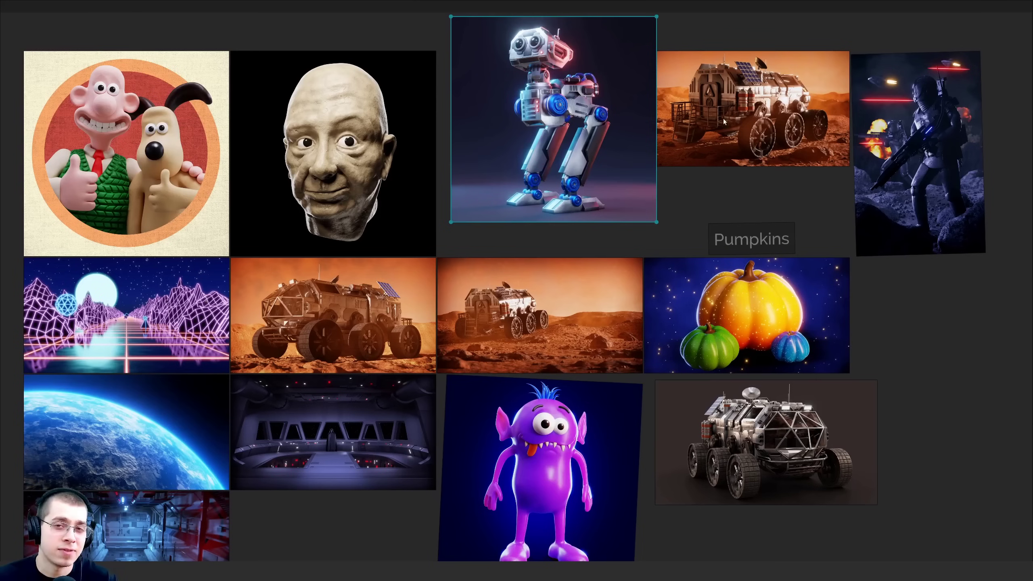
drag(723, 121, 723, 142)
drag(905, 149, 916, 142)
drag(789, 154, 791, 155)
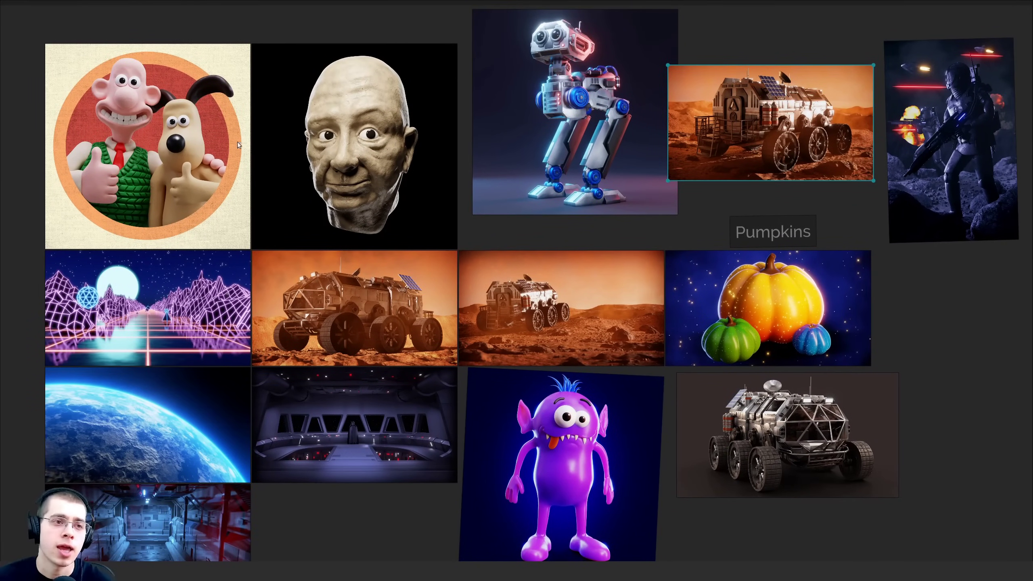
Move the Wallace and Gromit image slightly up and left, away from the sculpted head image.
drag(177, 144, 151, 129)
click(393, 159)
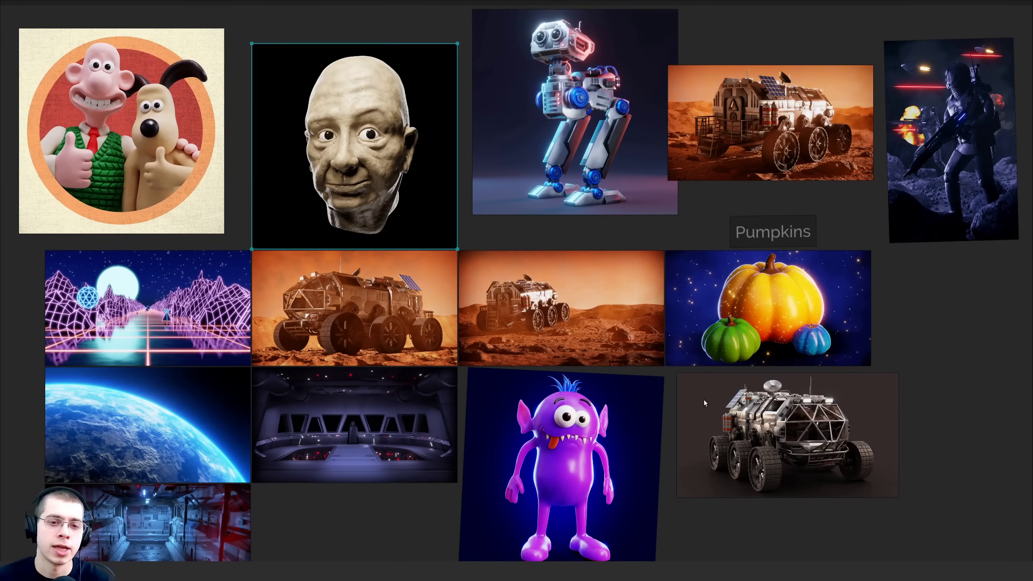
Close the reference board with its changes saved, and reopen NewScene.pur from the Desktop's New Folder.
drag(1003, 562, 81, 83)
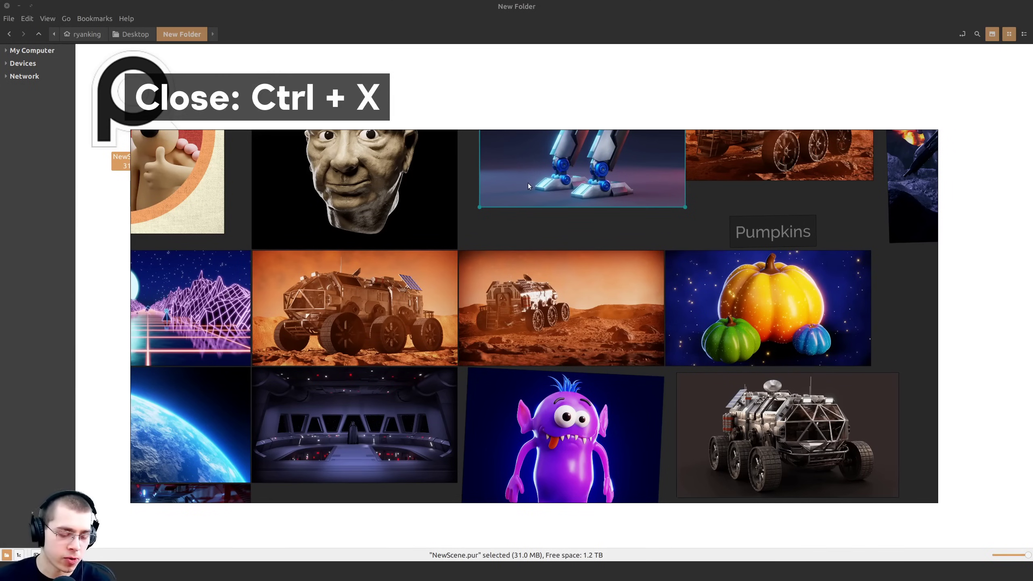
right_click(526, 168)
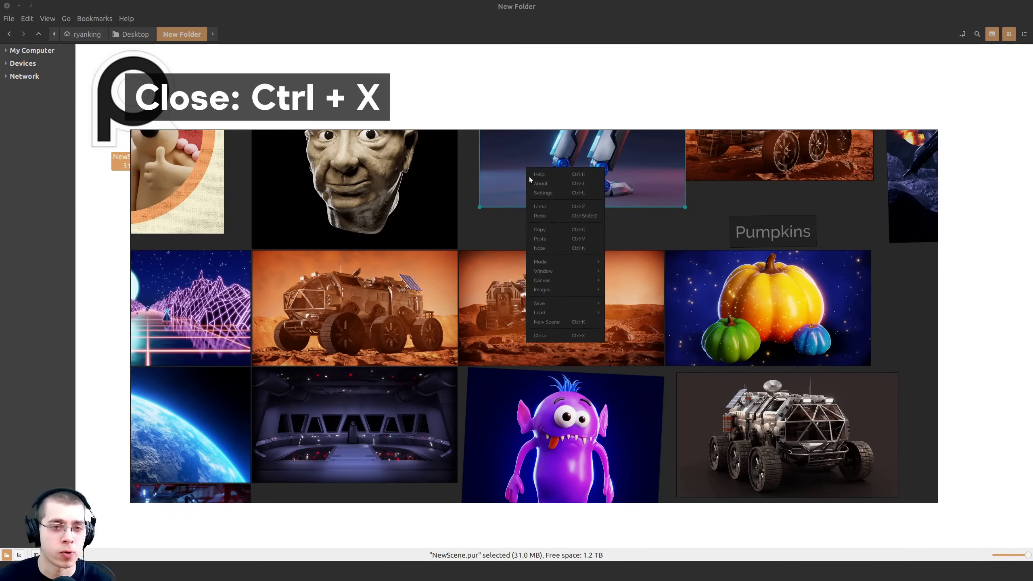
click(545, 333)
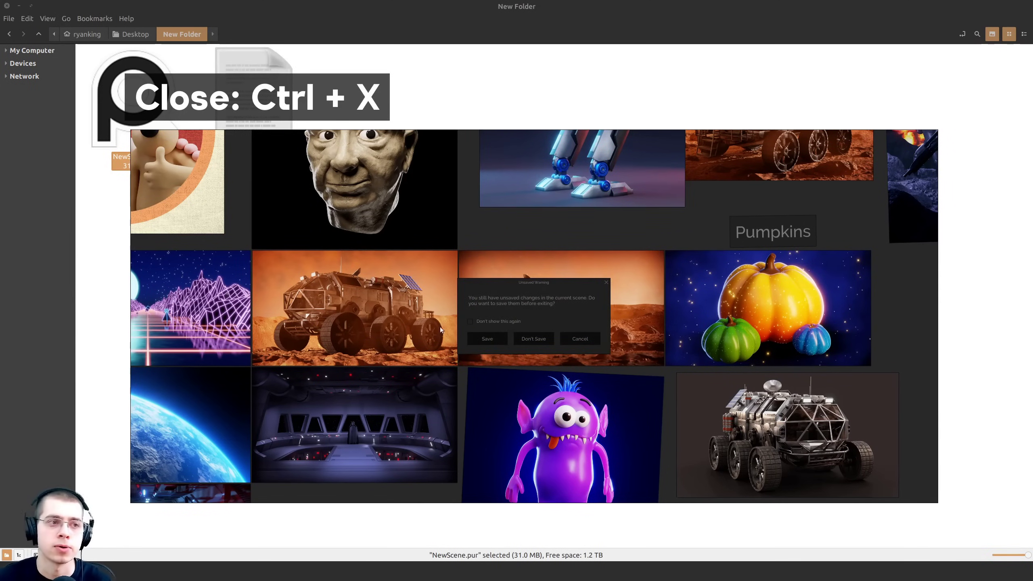
click(486, 336)
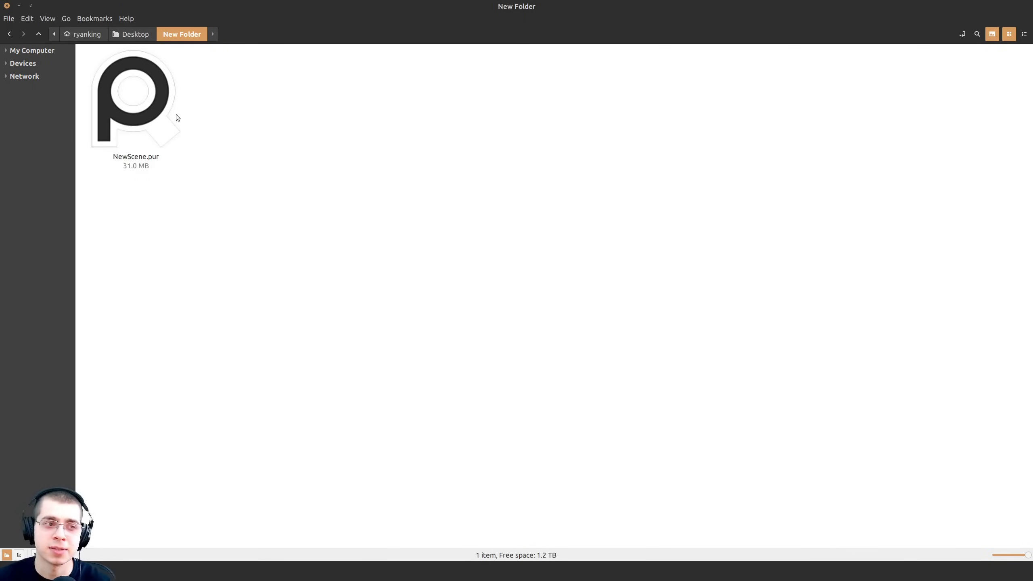
double_click(164, 113)
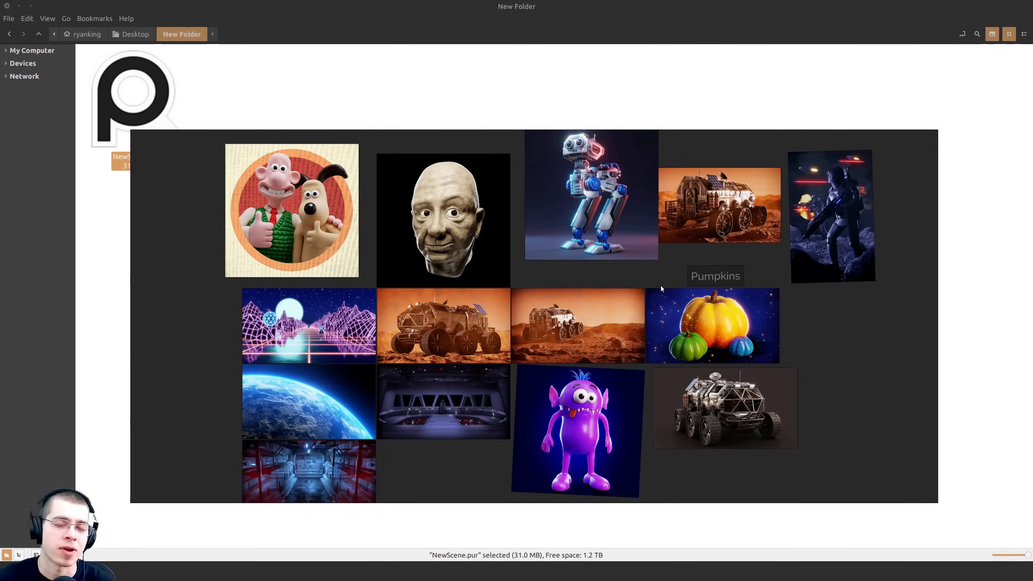
scroll(663, 284, up, 2)
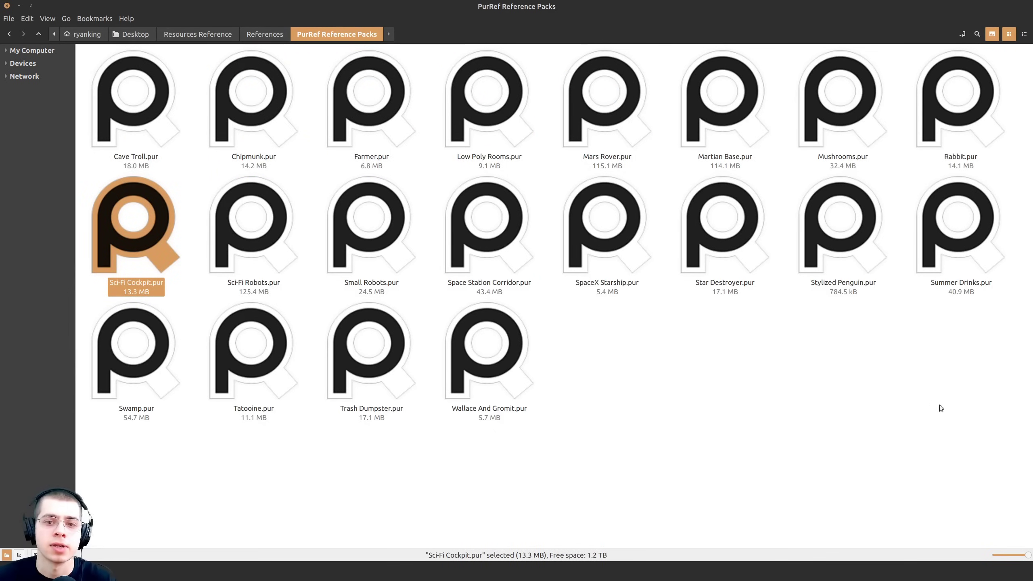
Look over the saved .pur scenes in the PurRef Reference Packs folder, including Sci-Fi Robots.pur.
drag(978, 413, 93, 122)
click(820, 502)
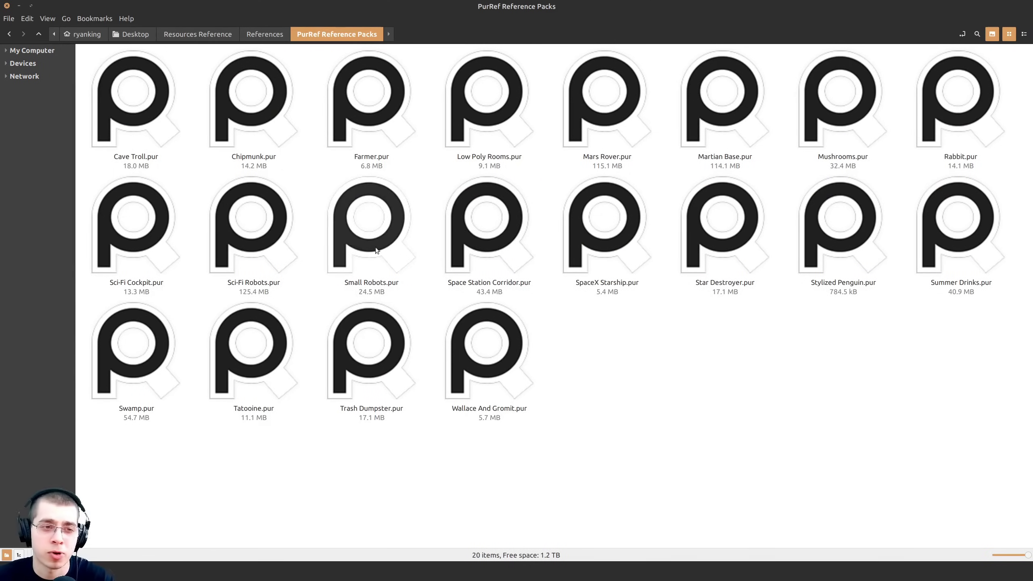
click(256, 242)
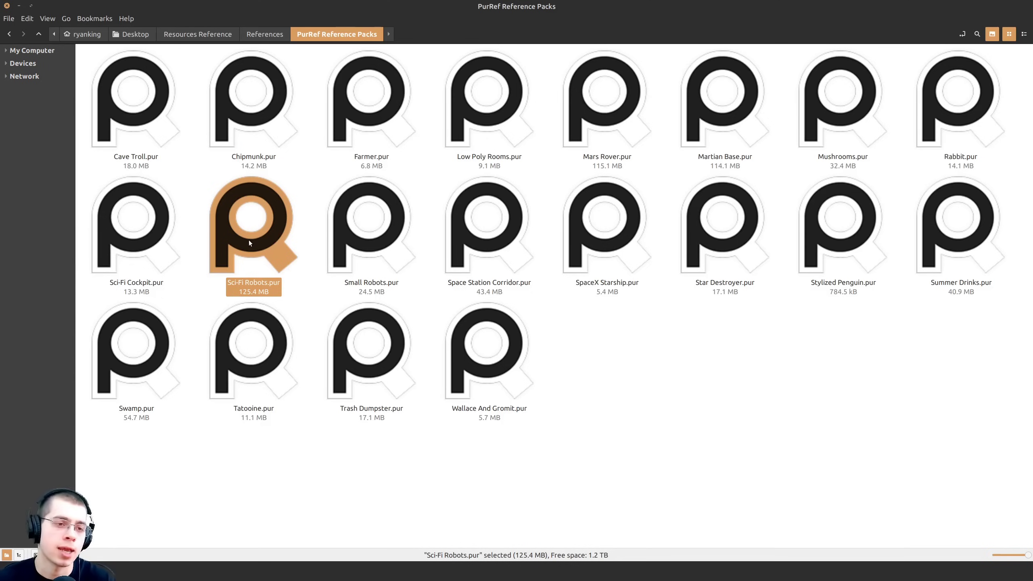
Place the blue whales image just below the dark-background rover image and deselect it.
drag(969, 423, 861, 392)
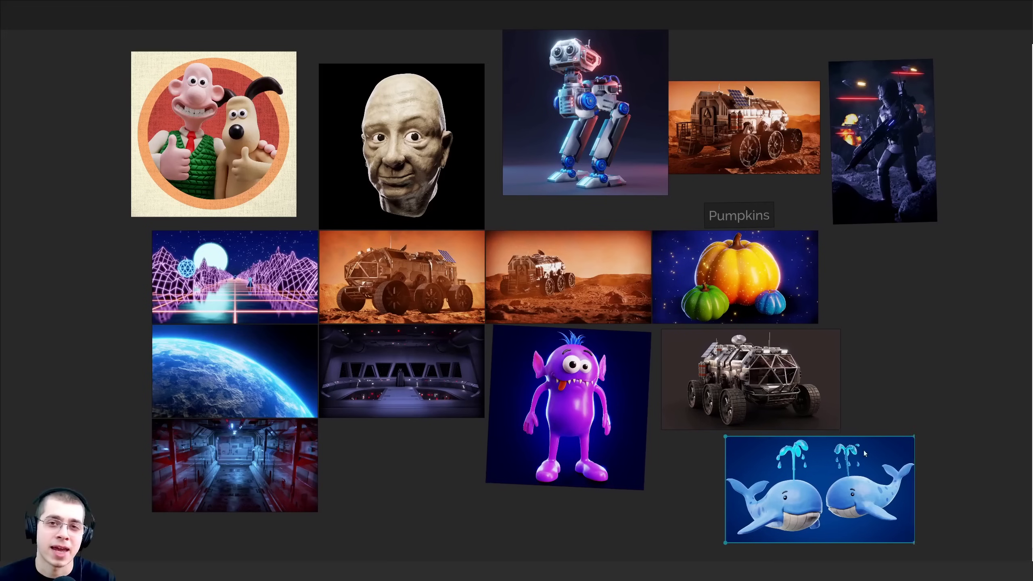
drag(863, 450, 836, 447)
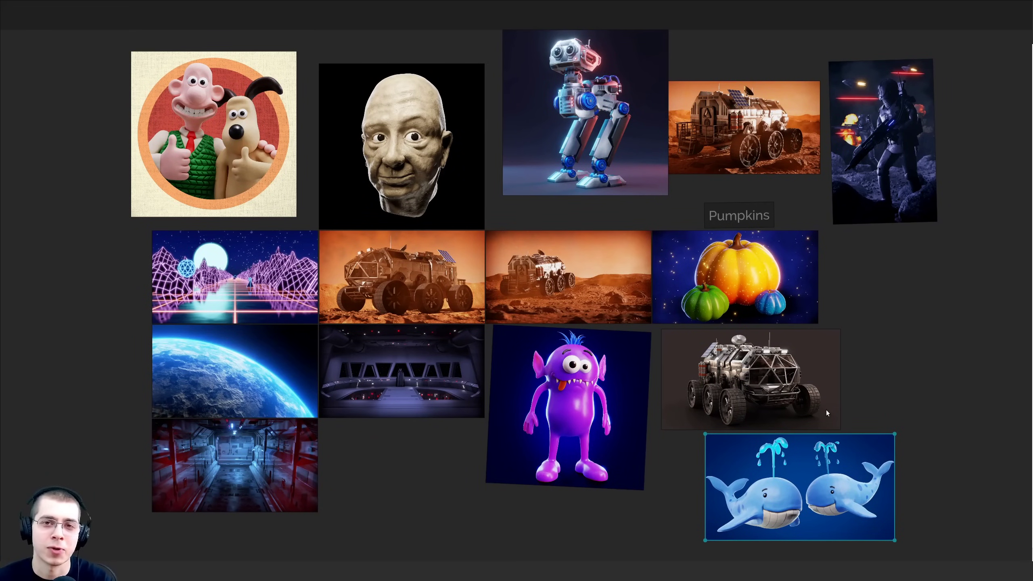
click(1003, 446)
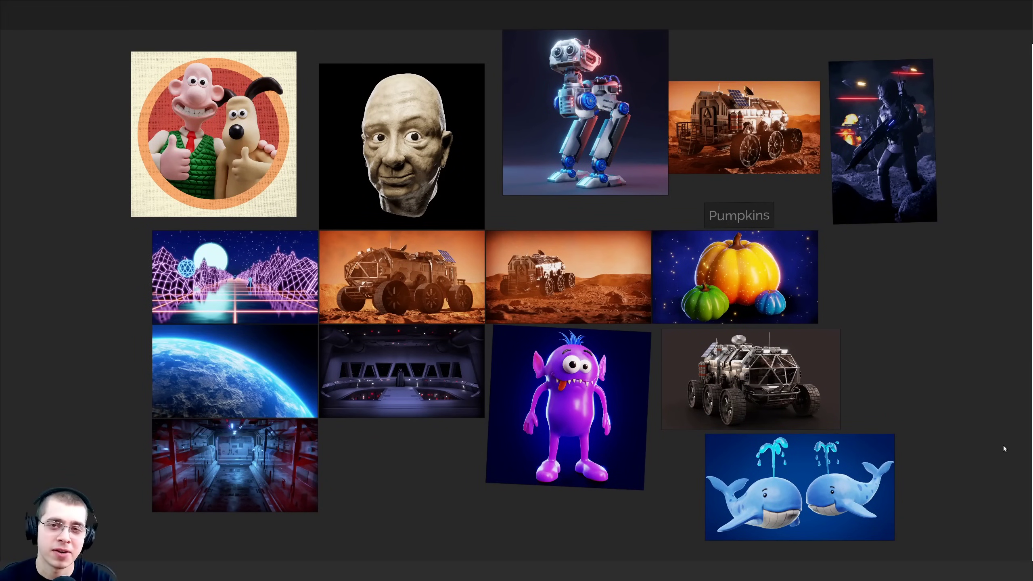